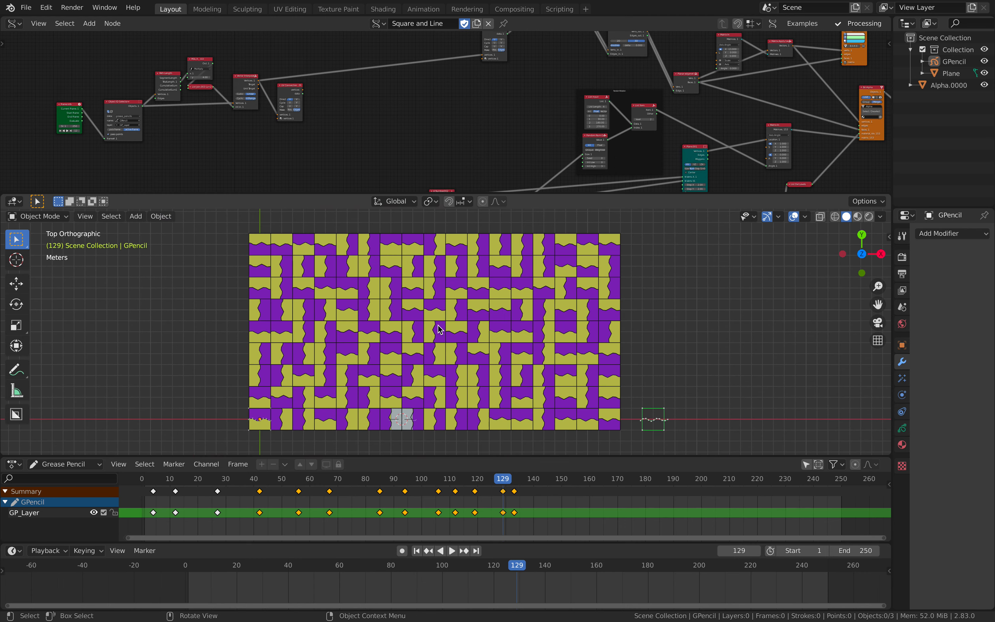
# - Hide the Alpha.0000 tile mesh and select the grey plane underneath it
pyautogui.scroll(5, 401, 355)
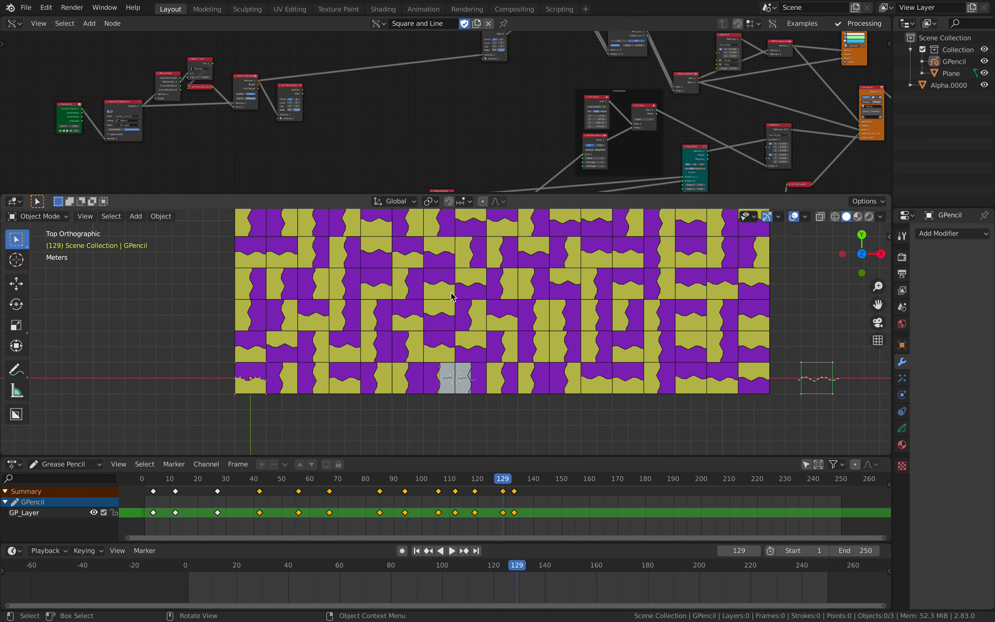
pyautogui.scroll(1, 460, 328)
pyautogui.click(421, 344)
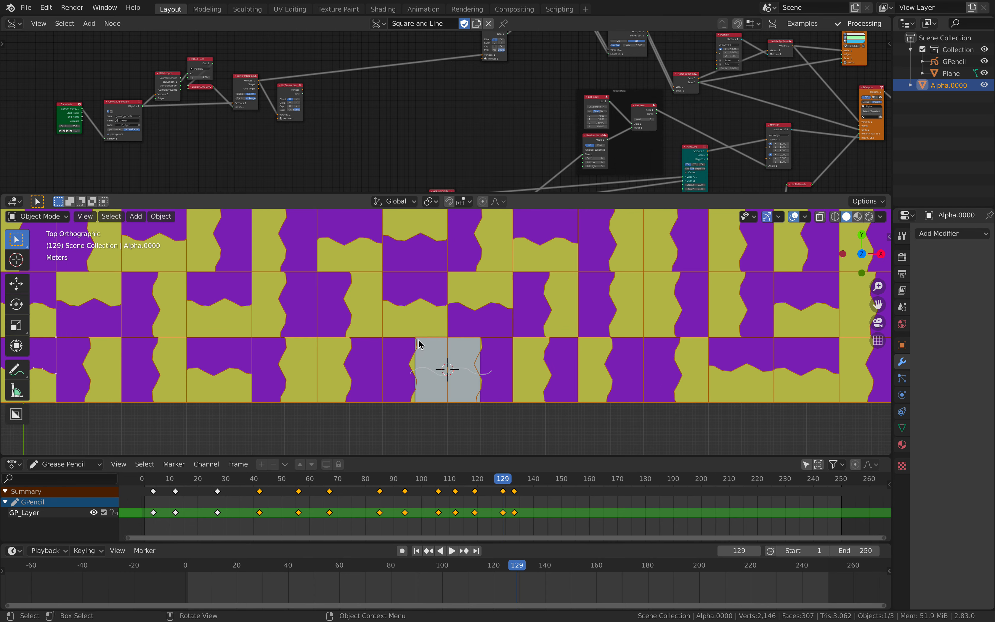
pyautogui.press('h')
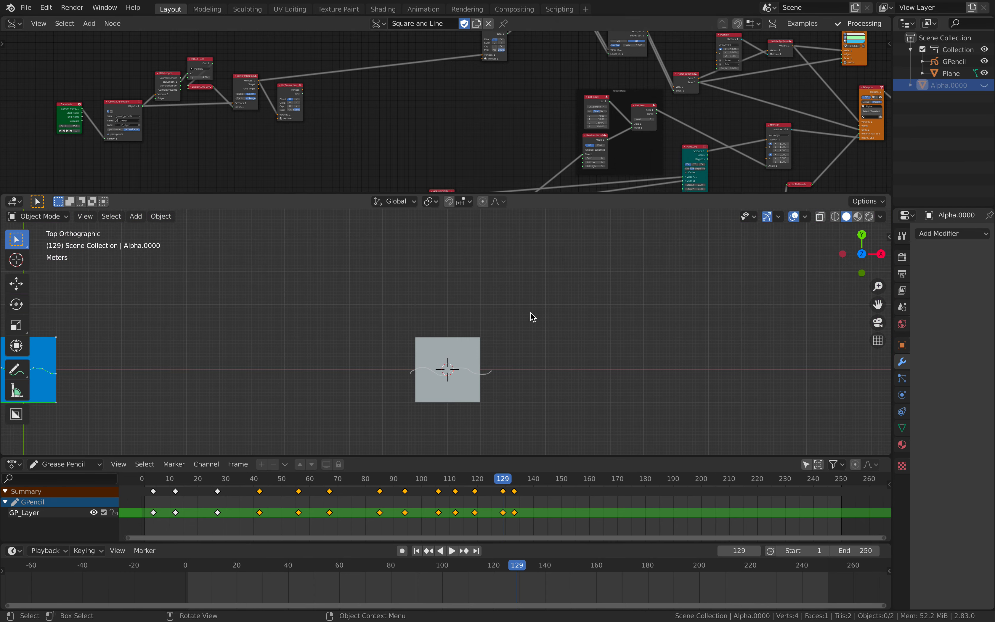
pyautogui.click(472, 350)
pyautogui.scroll(-7, 471, 350)
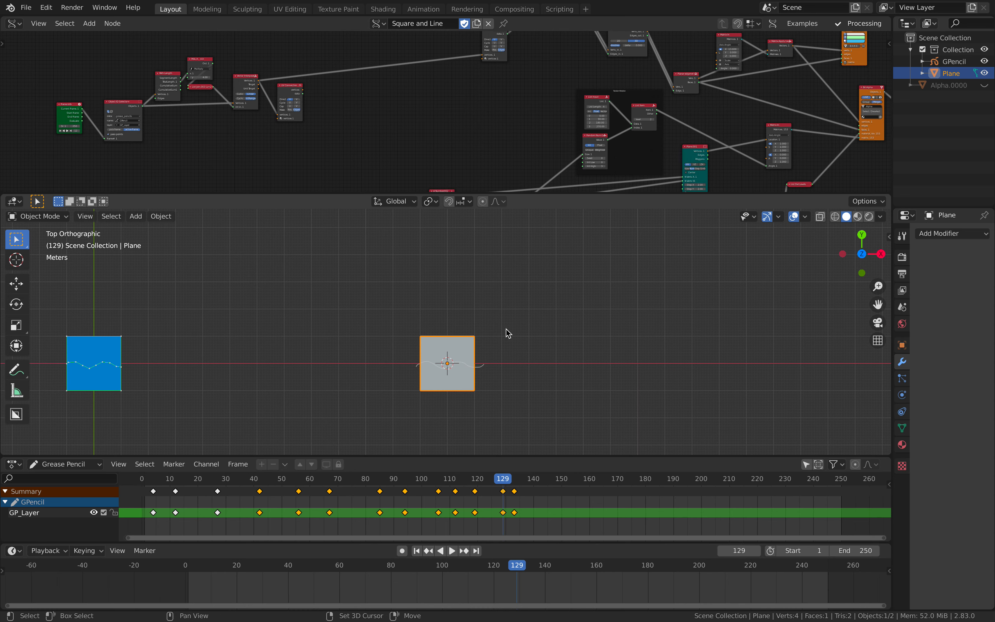
# - Select the grease pencil stroke over the plane and scrub through its keyframed shapes to frame 116
pyautogui.scroll(5, 505, 337)
pyautogui.scroll(3, 478, 366)
pyautogui.click(509, 395)
pyautogui.keyDown('shift'); pyautogui.moveTo(509, 395); pyautogui.dragTo(509, 317, button='middle'); pyautogui.keyUp('shift')
pyautogui.scroll(1, 509, 318)
pyautogui.click(540, 478)
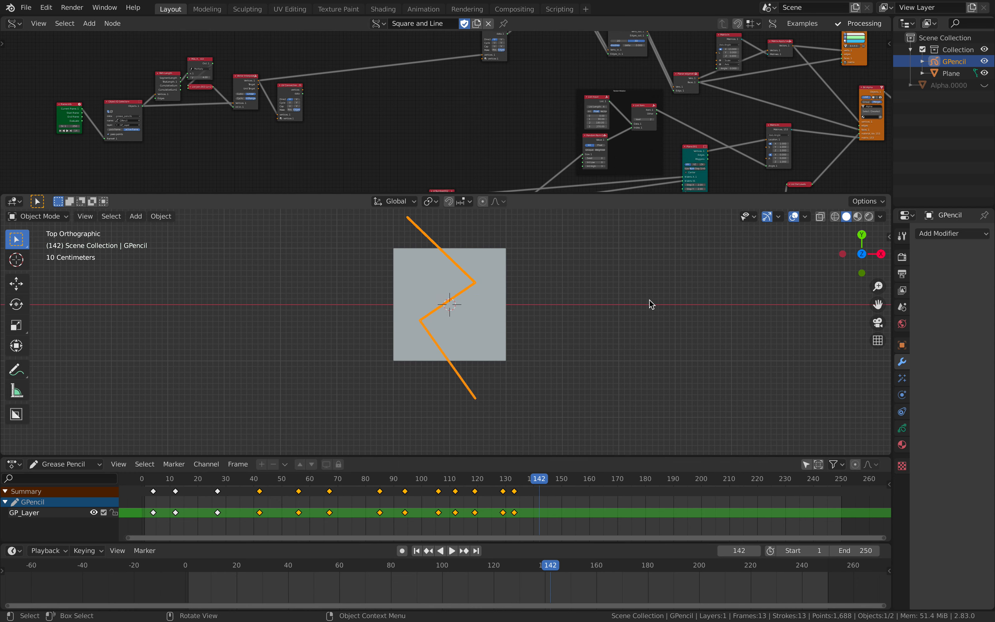
pyautogui.moveTo(532, 482)
pyautogui.mouseDown()
pyautogui.moveTo(577, 483)
pyautogui.moveTo(377, 483)
pyautogui.moveTo(466, 483)
pyautogui.mouseUp()
# - Unhide the Alpha.0000 tile mesh and advance the animation to frame 139
pyautogui.scroll(-4, 541, 365)
pyautogui.click(984, 86)
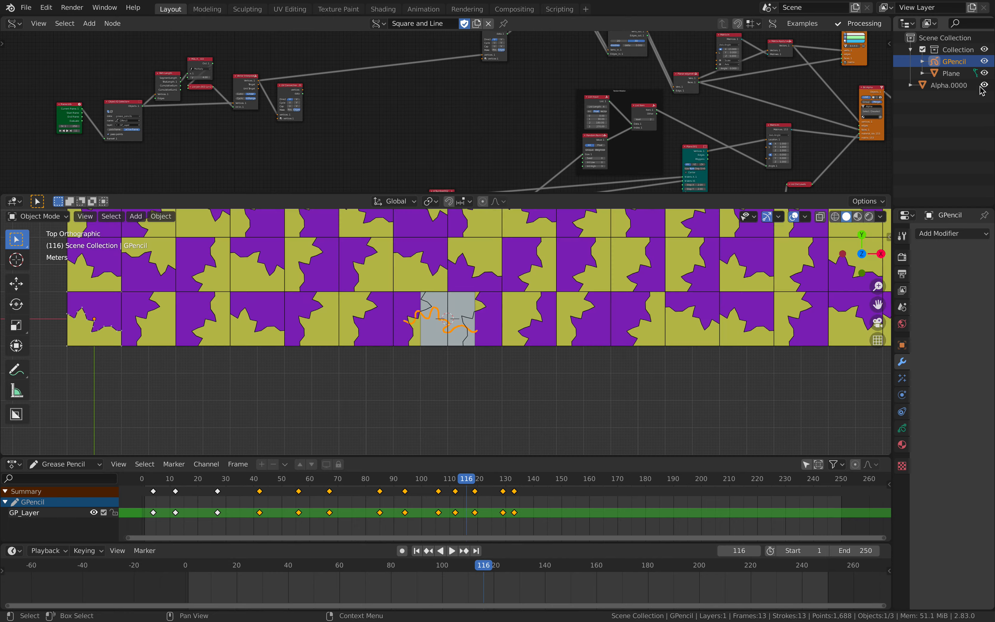
pyautogui.scroll(-4, 509, 390)
pyautogui.click(509, 482)
pyautogui.press('space')
pyautogui.moveTo(509, 482); pyautogui.dragTo(531, 489)
pyautogui.scroll(8, 487, 341)
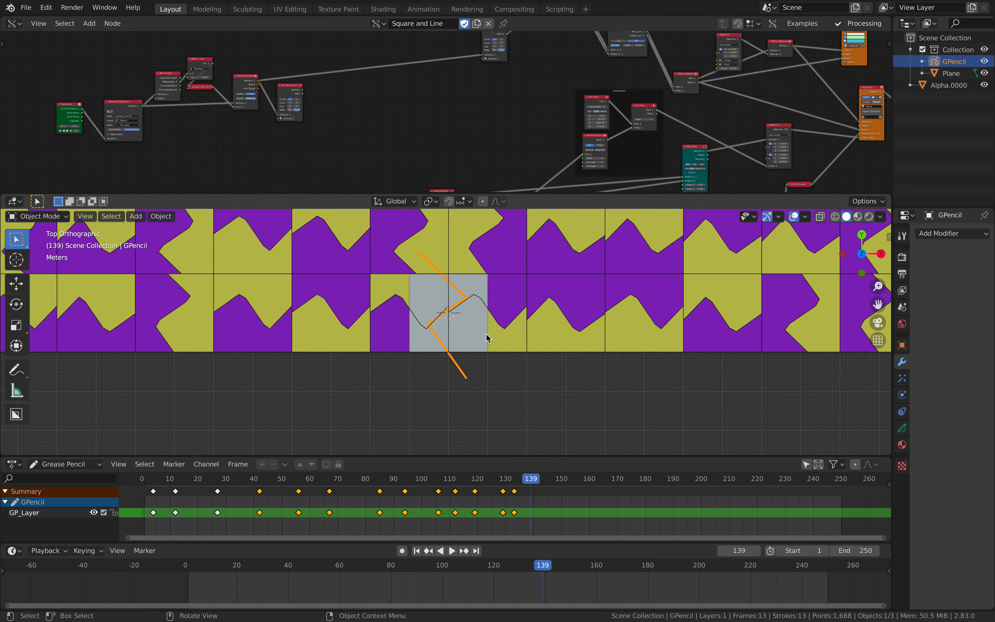
# - Put GPencil in Draw mode and draw a stepped polyline stroke across the plane at frame 139
pyautogui.scroll(3, 590, 289)
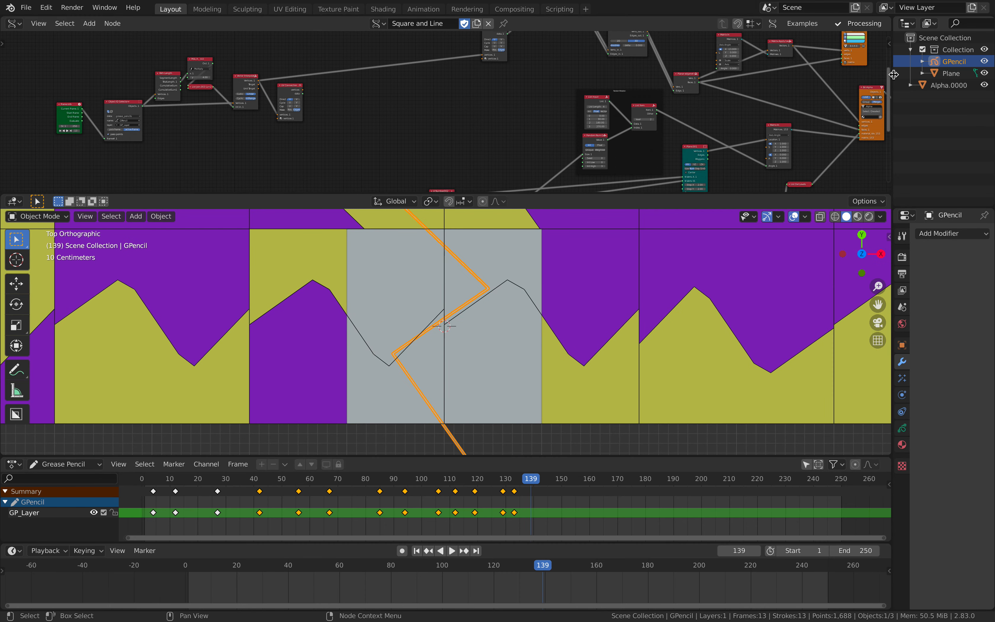
pyautogui.click(958, 50)
pyautogui.click(959, 61)
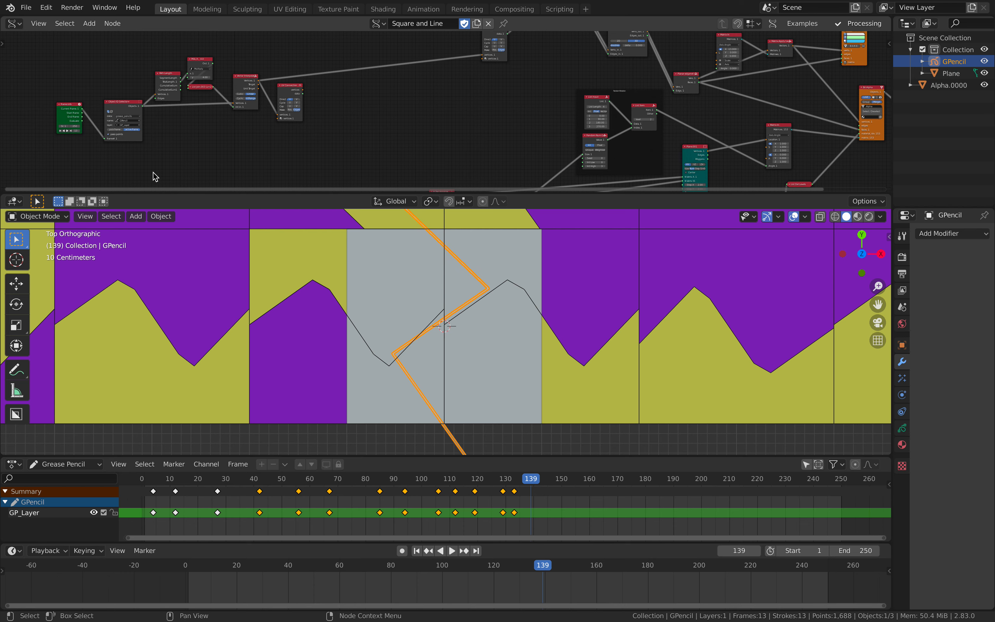
pyautogui.click(38, 216)
pyautogui.click(33, 269)
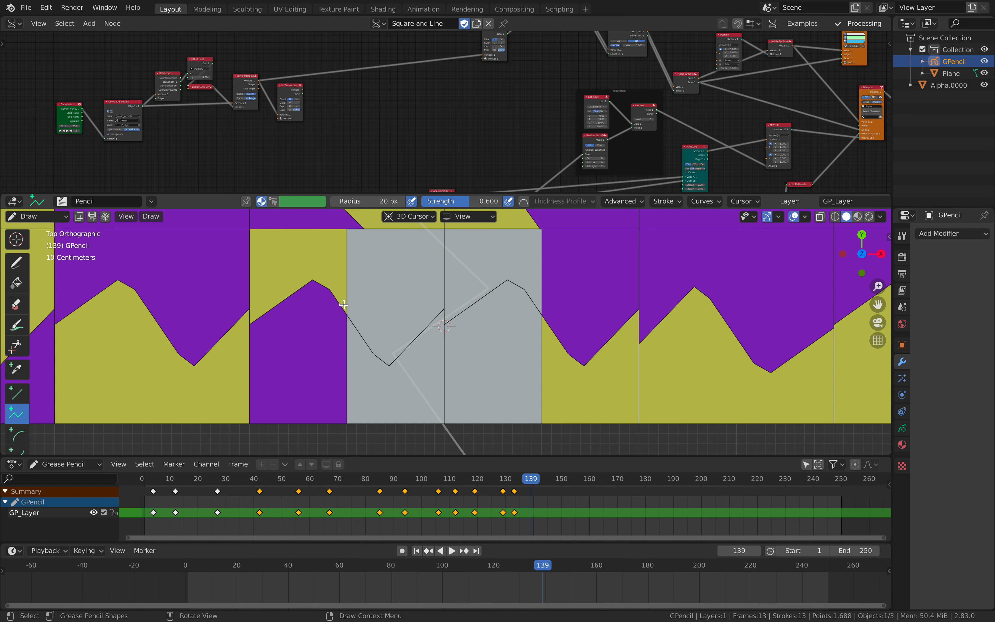
pyautogui.moveTo(314, 257); pyautogui.dragTo(369, 253)
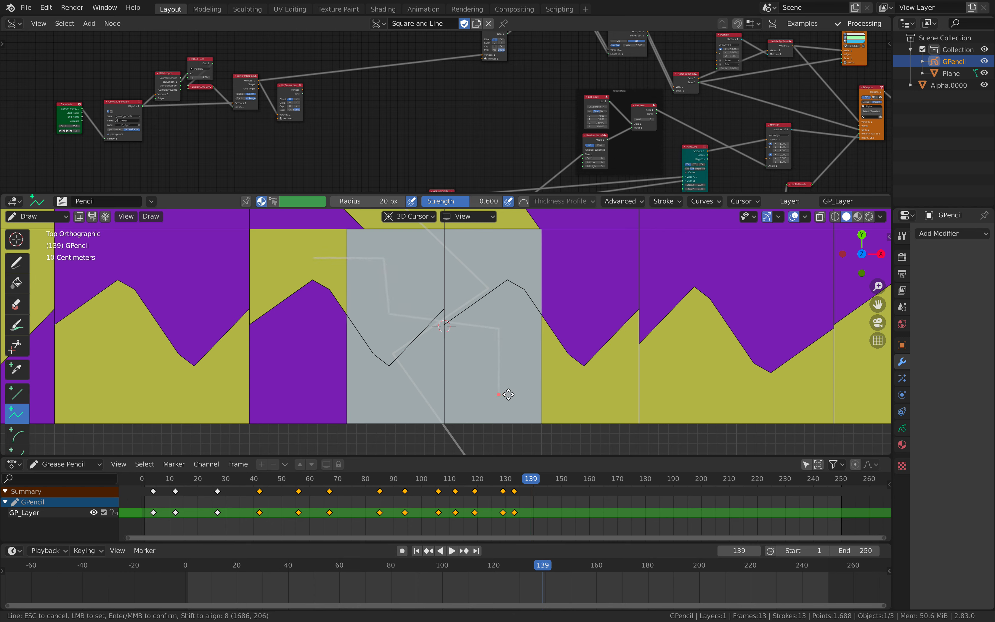
pyautogui.press('Return')
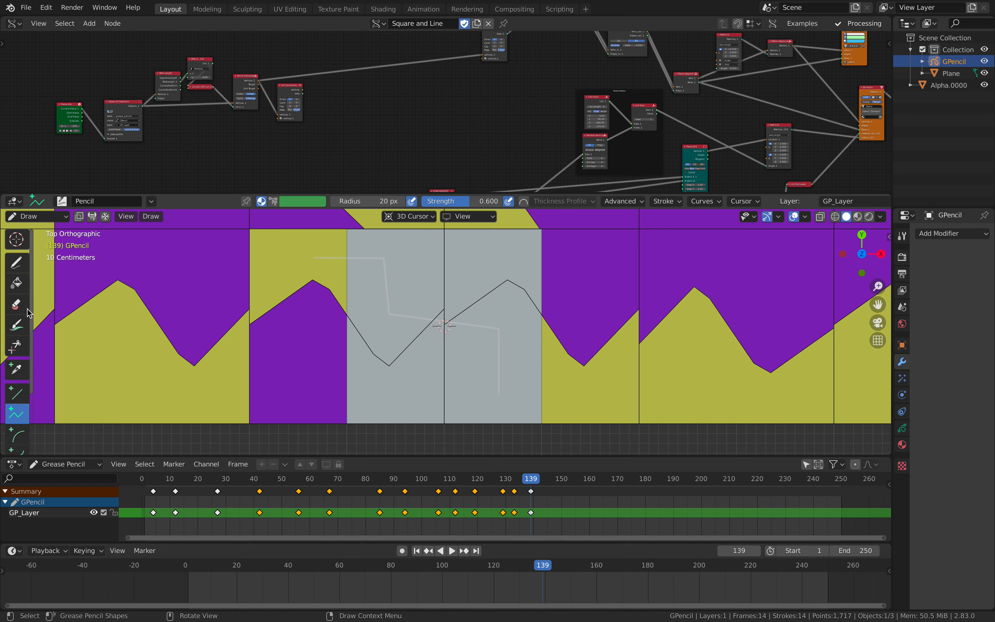
# - In Edit Mode, move the last three points of the stepped stroke outward to extend and kink its lower end, then return to Draw mode
pyautogui.click(17, 263)
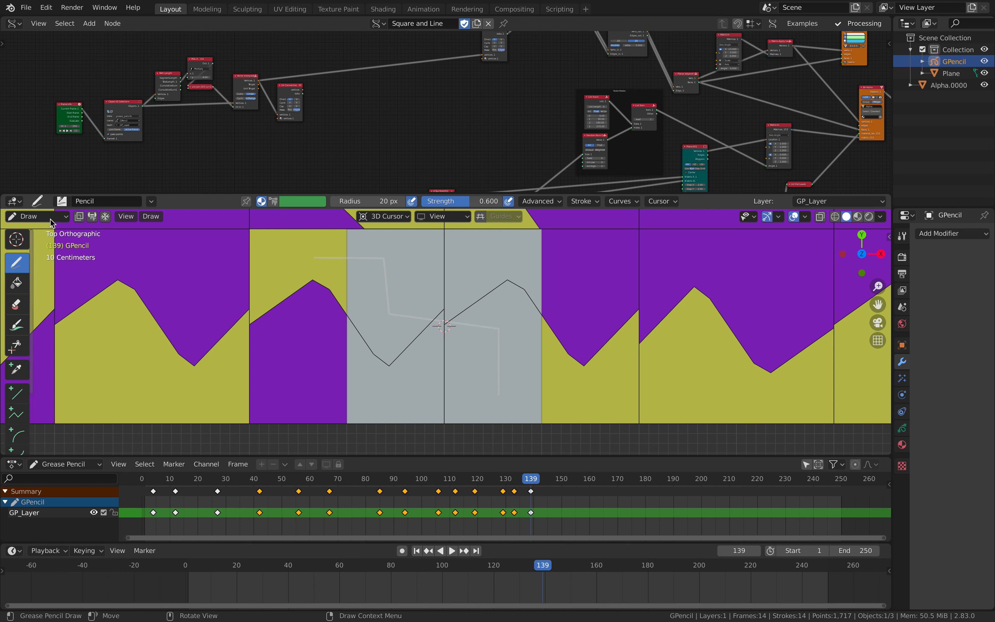
pyautogui.click(37, 216)
pyautogui.click(33, 242)
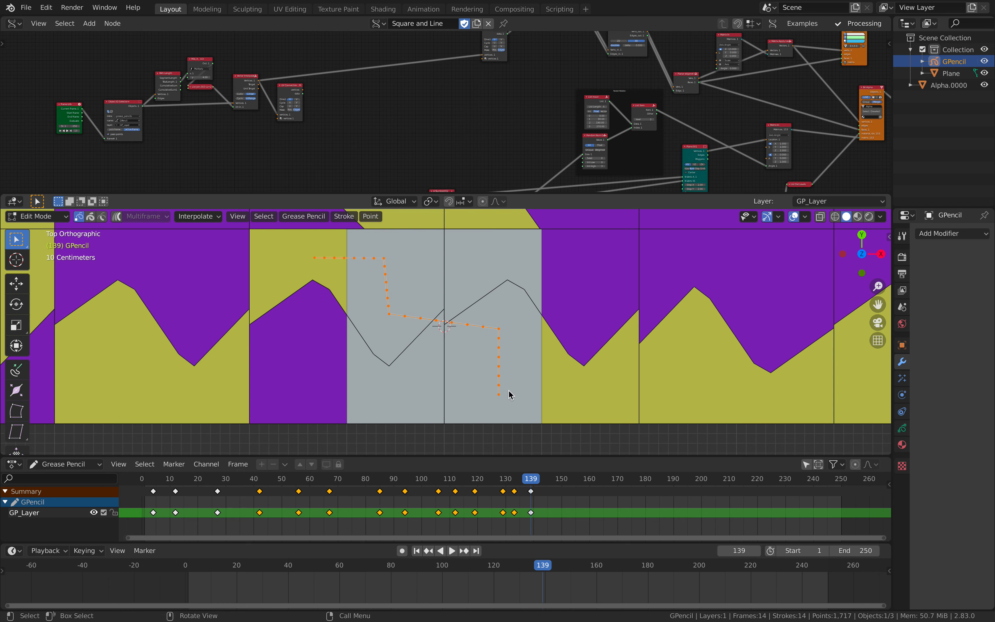
pyautogui.press('g')
pyautogui.click(564, 414)
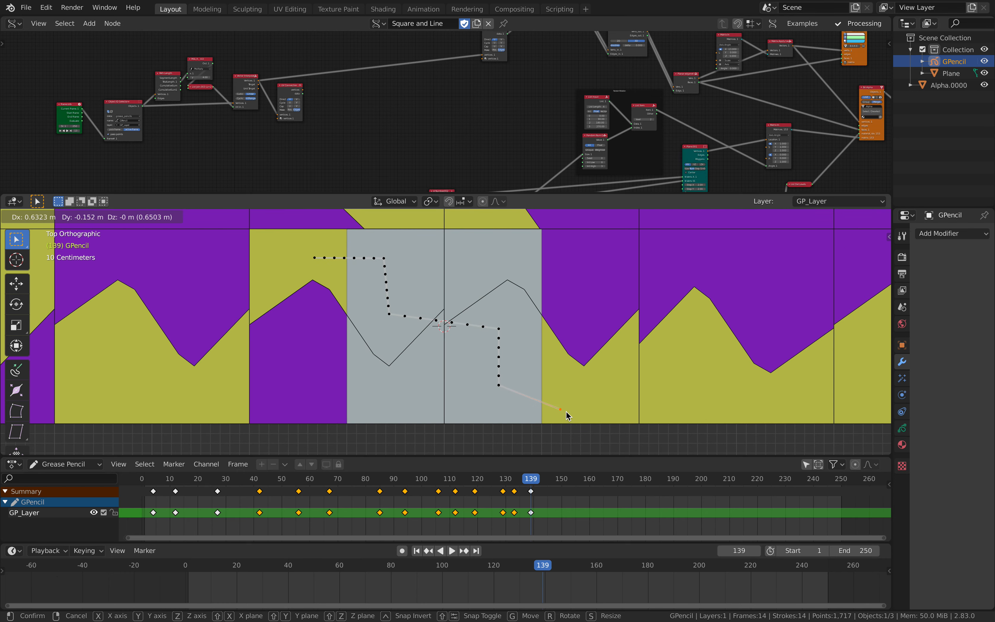
pyautogui.click(501, 385)
pyautogui.press('g')
pyautogui.click(543, 368)
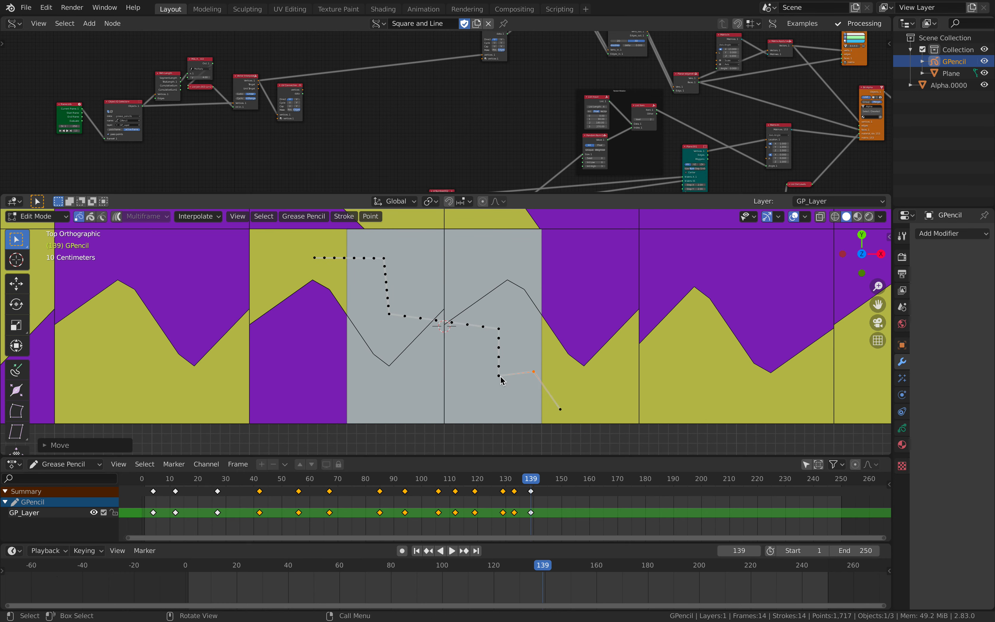
pyautogui.click(500, 377)
pyautogui.press('g')
pyautogui.click(534, 358)
pyautogui.press('Tab')
# - Draw a smooth wave-shaped freehand stroke across the plane at frame 144
pyautogui.scroll(-2, 517, 333)
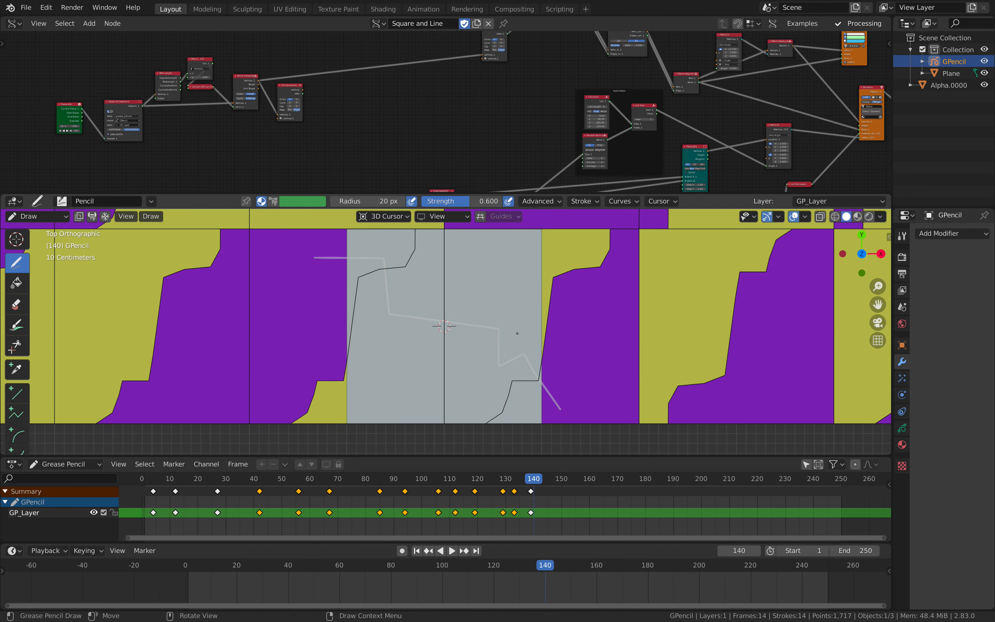
pyautogui.scroll(-2, 521, 335)
pyautogui.scroll(-5, 521, 335)
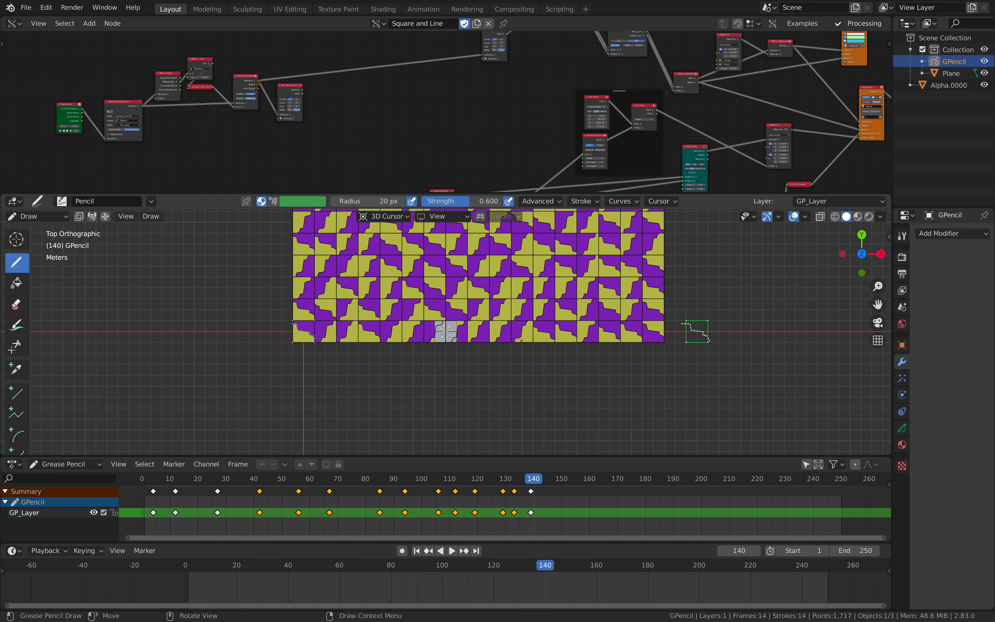
pyautogui.scroll(10, 445, 331)
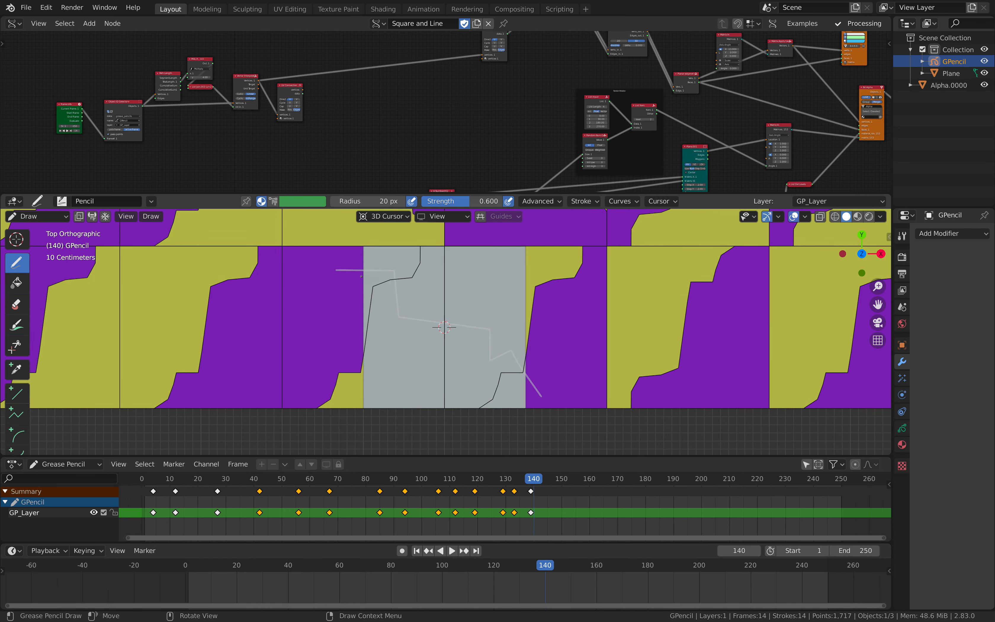
pyautogui.scroll(-2, 445, 332)
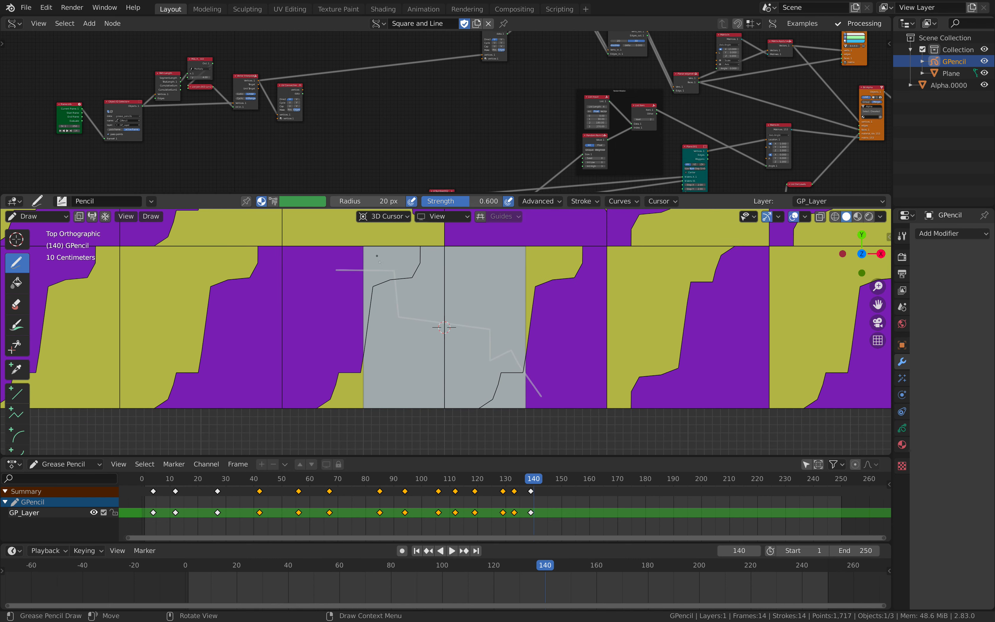
pyautogui.click(545, 478)
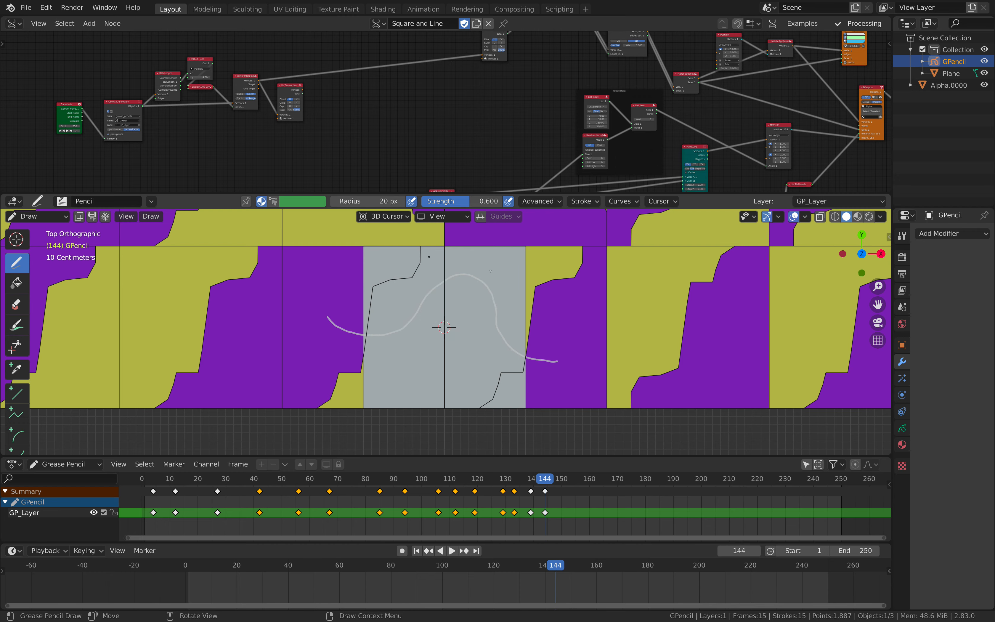
# - Advance to frame 155 and draw a winding freehand stroke running diagonally down across the plane
pyautogui.scroll(-6, 456, 328)
pyautogui.moveTo(552, 480)
pyautogui.mouseDown()
pyautogui.moveTo(569, 480)
pyautogui.moveTo(543, 481)
pyautogui.mouseUp()
pyautogui.press('space')
pyautogui.scroll(7, 445, 325)
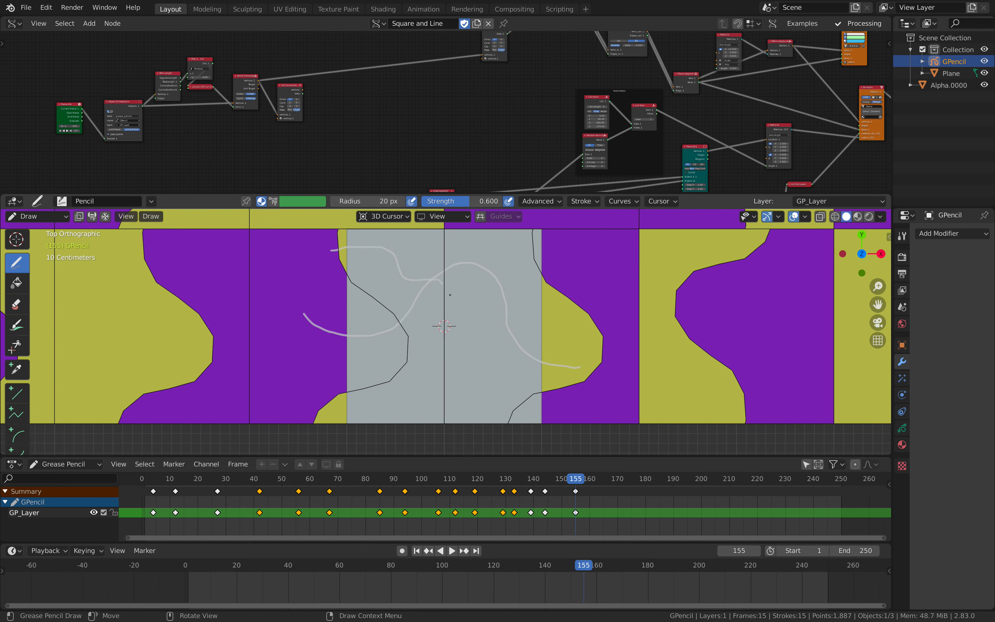
pyautogui.scroll(-3, 491, 403)
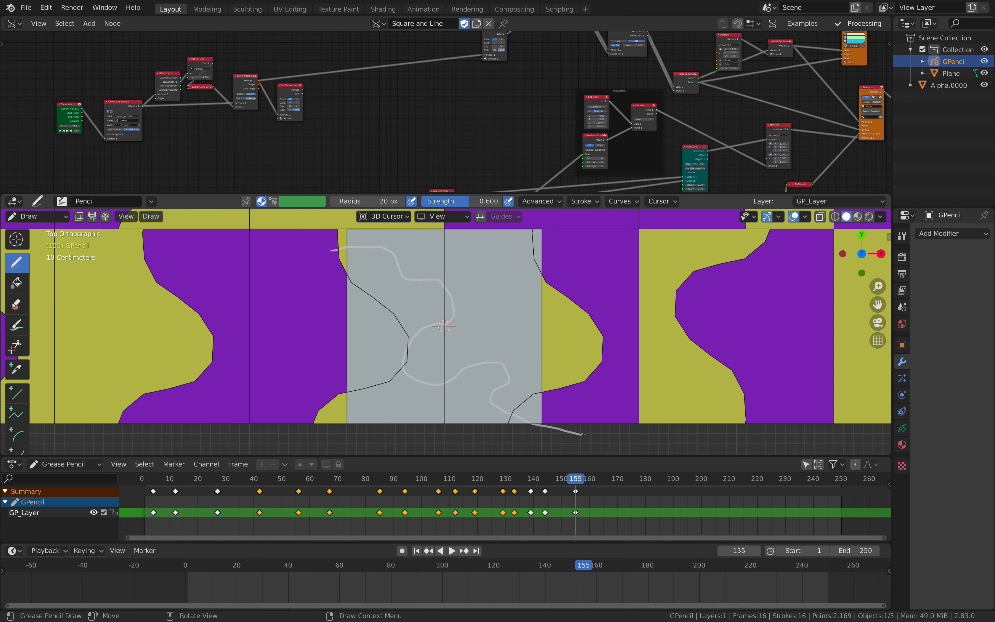
# - Advance to frame 164 and examine the tile pattern generated from the winding stroke
pyautogui.click(600, 479)
pyautogui.press('space')
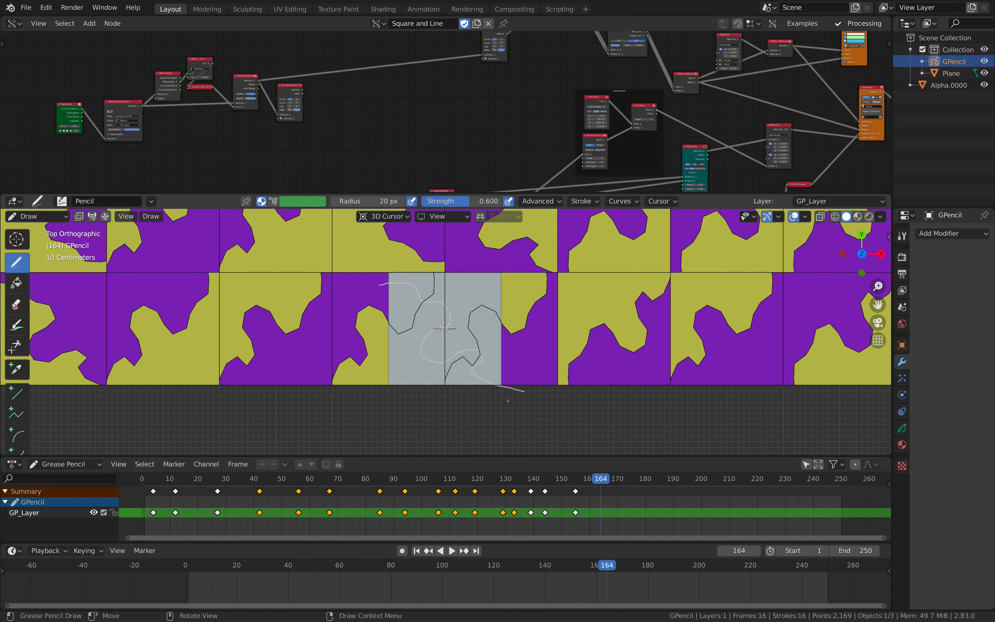
pyautogui.scroll(-3, 480, 350)
pyautogui.scroll(2, 415, 264)
pyautogui.scroll(-10, 473, 279)
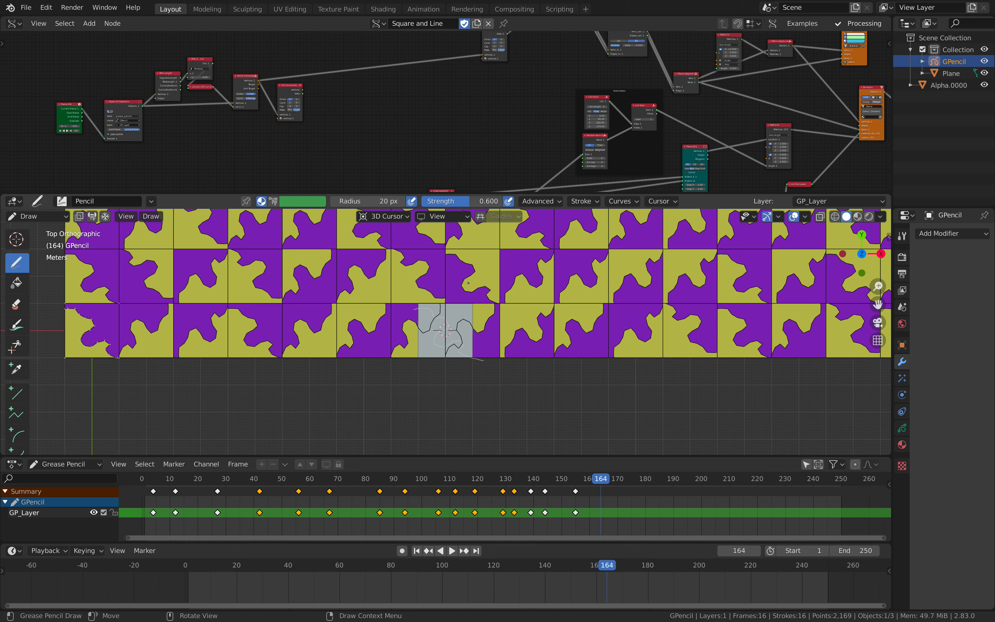
pyautogui.keyDown('shift'); pyautogui.moveTo(510, 296); pyautogui.dragTo(497, 332, button='middle'); pyautogui.keyUp('shift')
pyautogui.scroll(3, 497, 332)
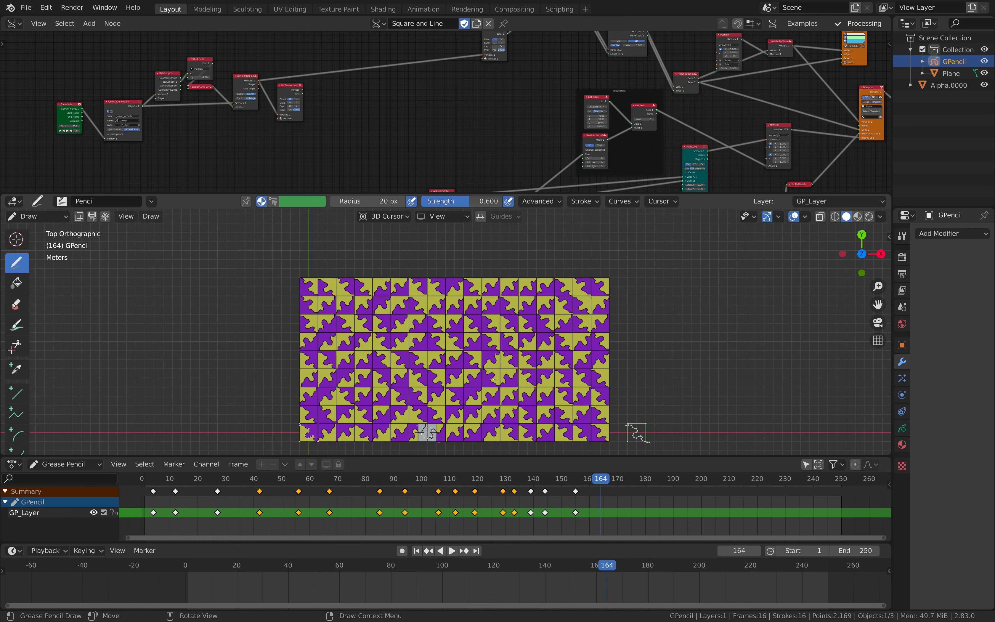
# - Return to Object Mode and select the Alpha.0000 tile mesh to inspect its tiles up close
pyautogui.click(26, 217)
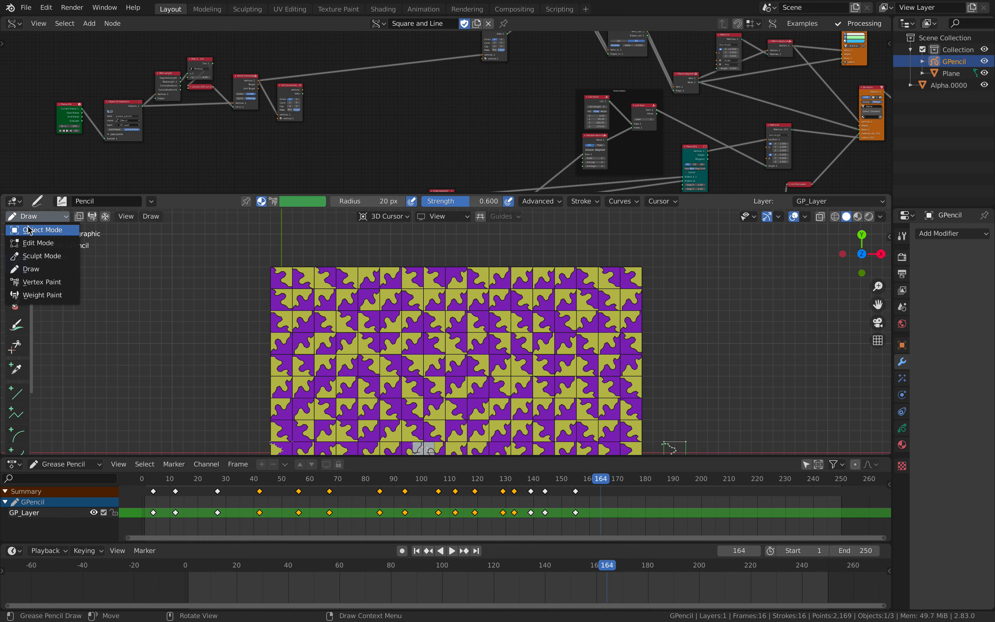
pyautogui.click(29, 229)
pyautogui.click(379, 276)
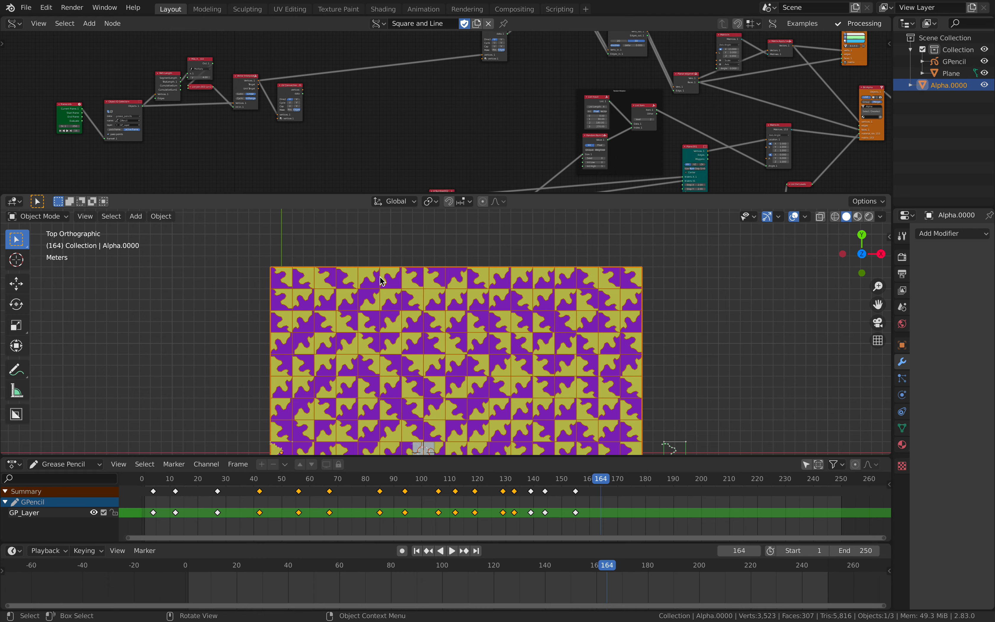
pyautogui.scroll(4, 432, 336)
pyautogui.scroll(5, 501, 366)
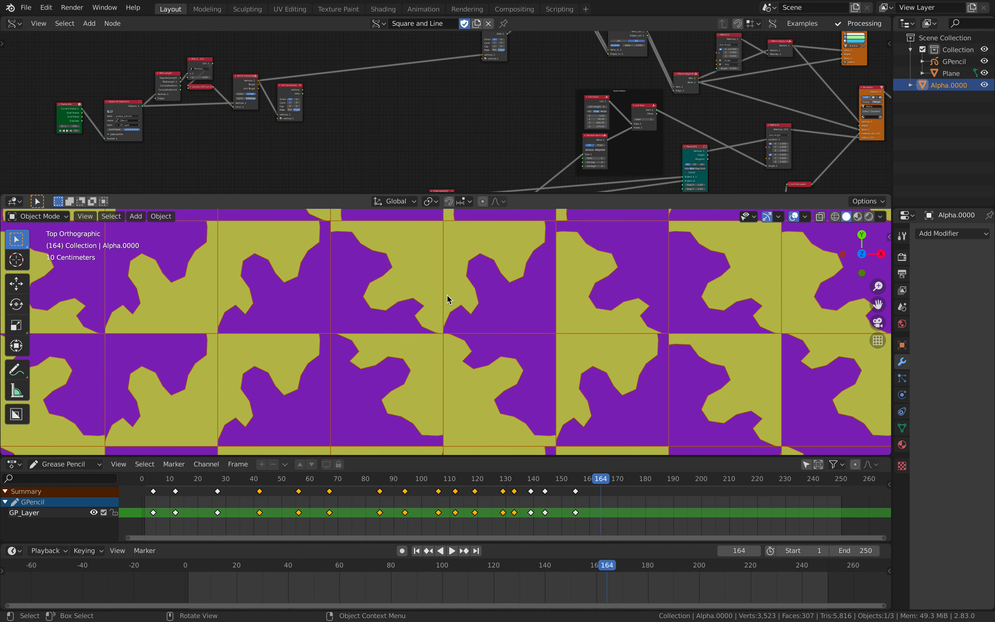
pyautogui.scroll(1, 478, 322)
pyautogui.scroll(-7, 493, 322)
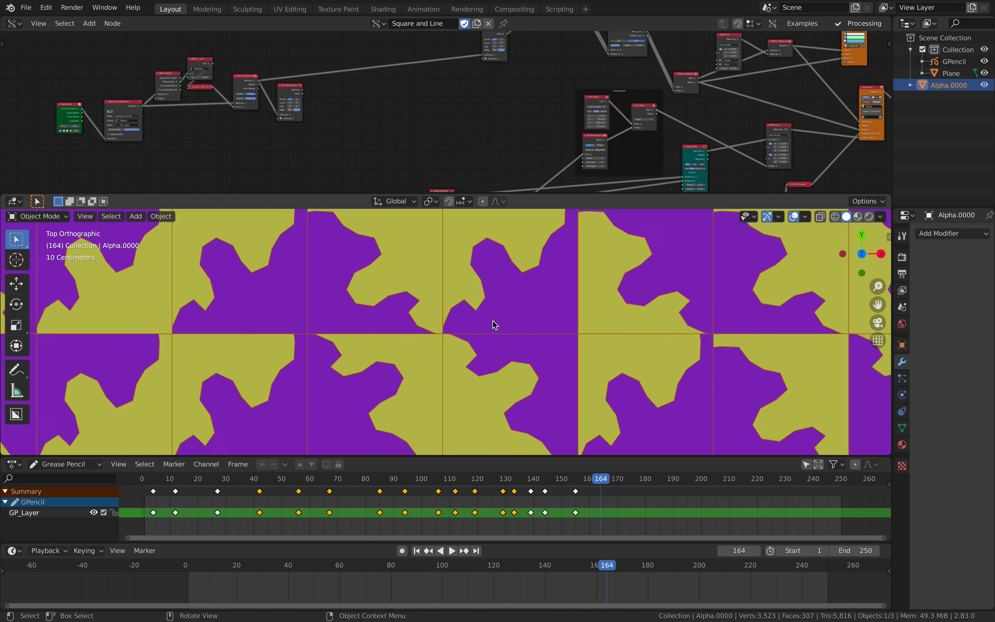
# - Reduce the integer in the upper A Number node feeding the grid to 14
pyautogui.moveTo(425, 117); pyautogui.dragTo(206, 34, button='middle')
pyautogui.scroll(-1, 408, 97)
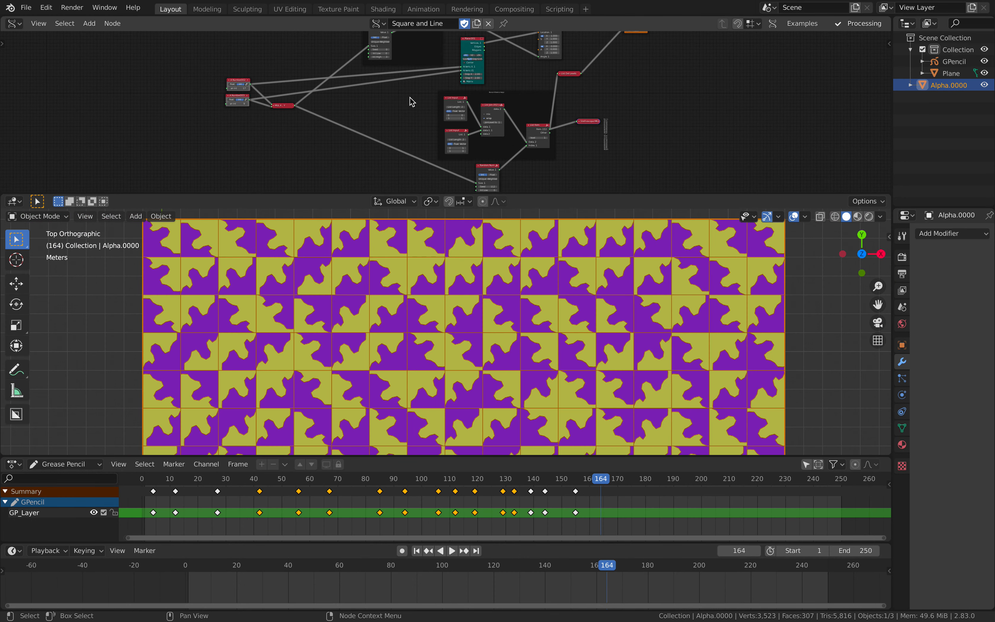
pyautogui.moveTo(408, 100); pyautogui.dragTo(347, 78, button='middle')
pyautogui.scroll(1, 319, 100)
pyautogui.moveTo(213, 76); pyautogui.dragTo(330, 118, button='middle')
pyautogui.scroll(5, 331, 119)
pyautogui.scroll(1, 332, 121)
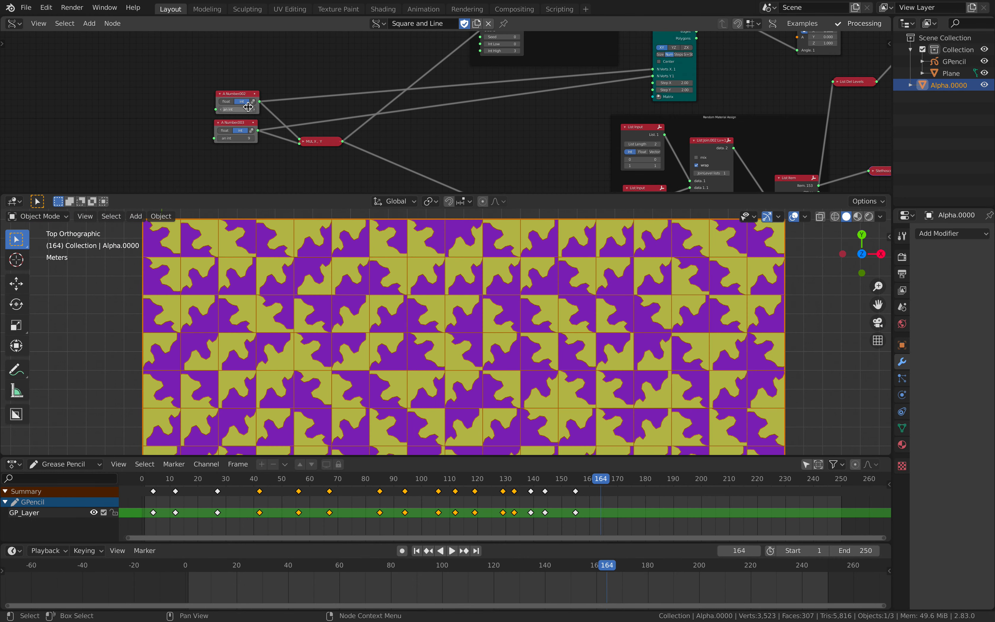
pyautogui.click(221, 109)
pyautogui.click(221, 109)
pyautogui.click(220, 109)
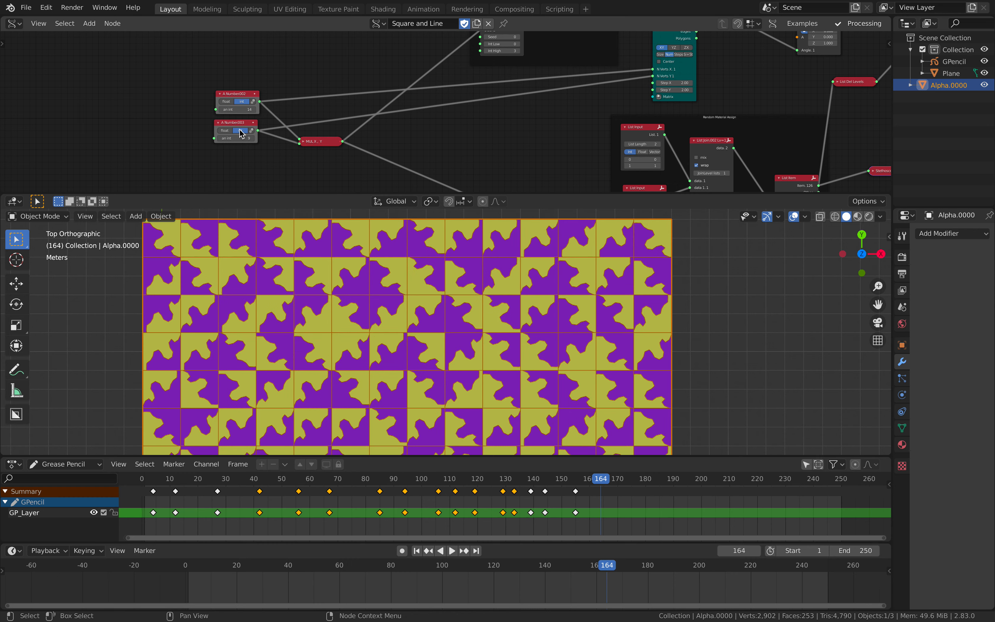
# - Set the integer in the lower A Number node feeding the grid to 8
pyautogui.click(252, 139)
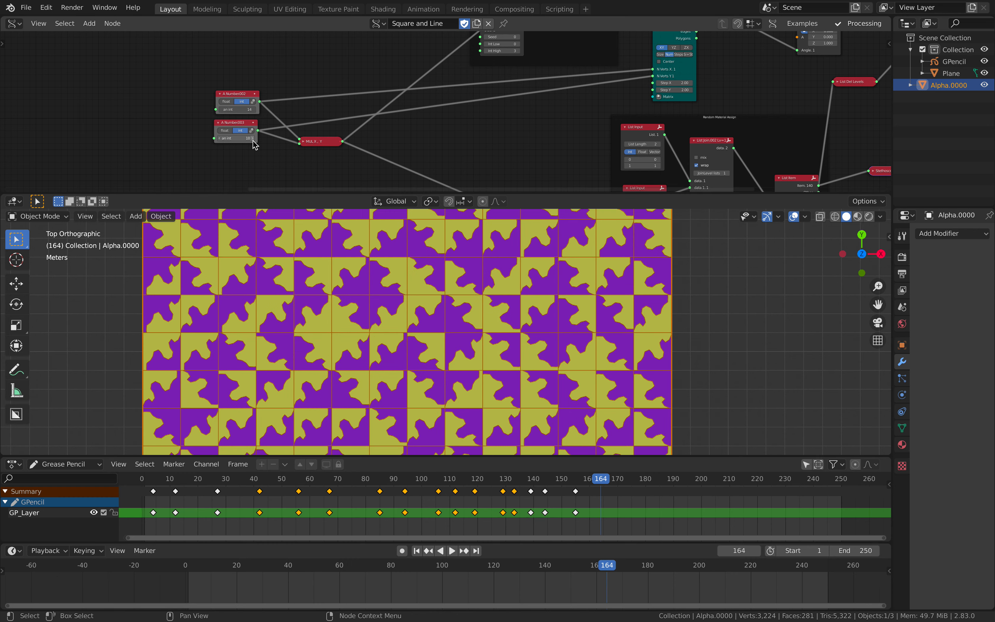
pyautogui.click(219, 139)
pyautogui.click(219, 138)
pyautogui.scroll(-3, 484, 323)
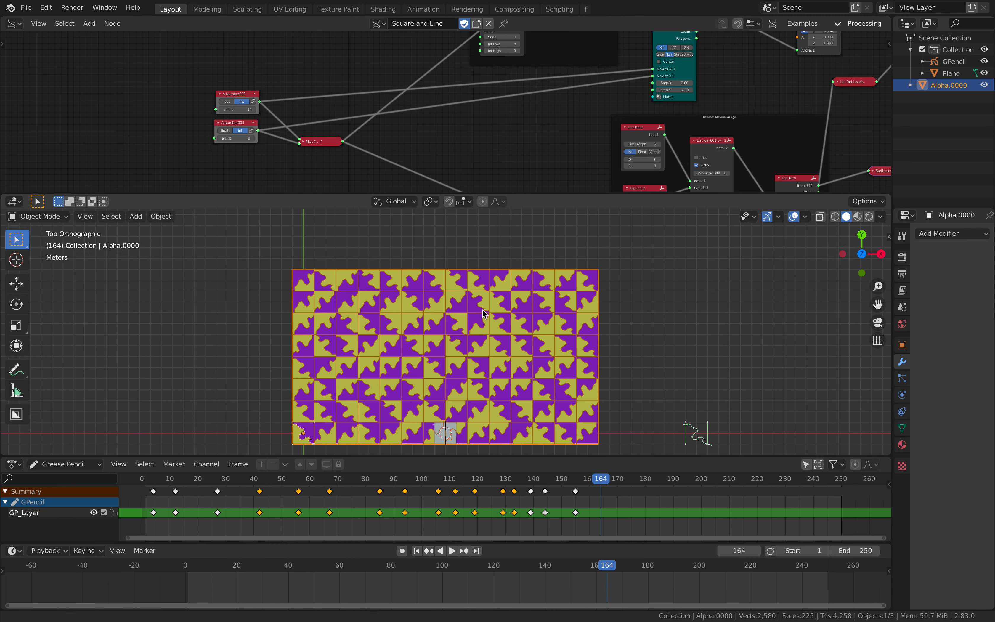
# - Enlarge the node editor over the 3D view and examine the stroke nodes from Frame info through UV Connection
pyautogui.keyDown('shift'); pyautogui.moveTo(482, 318); pyautogui.dragTo(478, 273, button='middle'); pyautogui.keyUp('shift')
pyautogui.scroll(2, 478, 273)
pyautogui.moveTo(381, 135); pyautogui.dragTo(389, 158, button='middle')
pyautogui.scroll(-4, 390, 158)
pyautogui.moveTo(239, 95); pyautogui.dragTo(478, 66, button='middle')
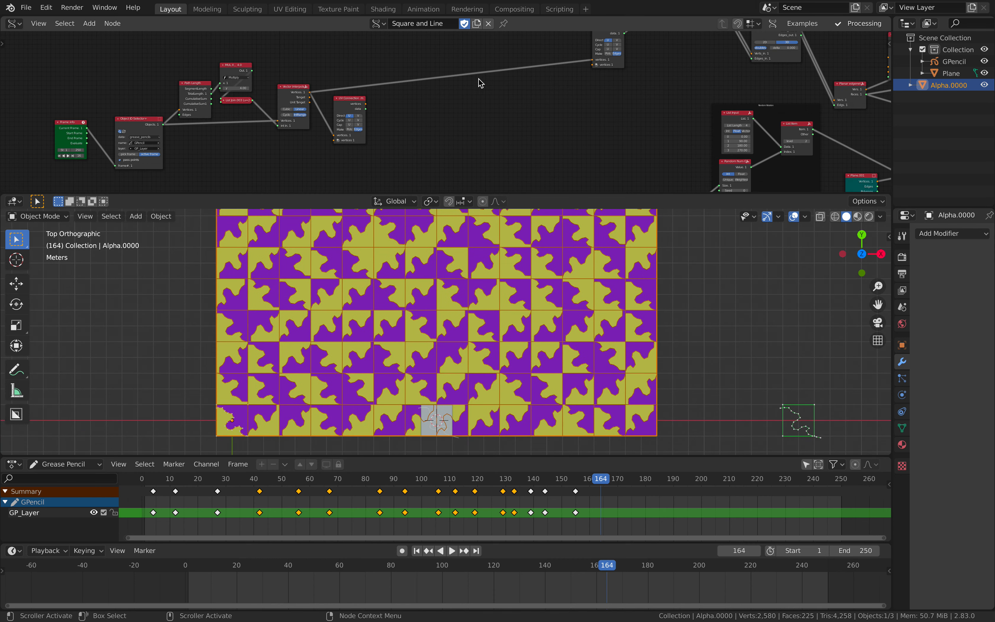
pyautogui.moveTo(521, 198); pyautogui.dragTo(514, 319)
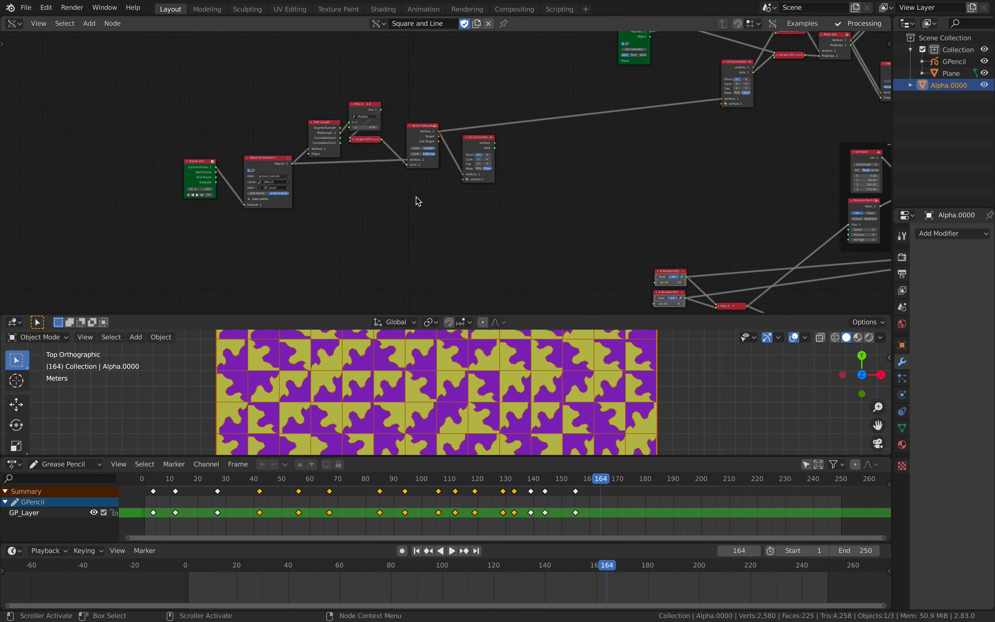
pyautogui.scroll(4, 384, 186)
pyautogui.moveTo(459, 198); pyautogui.dragTo(541, 200, button='middle')
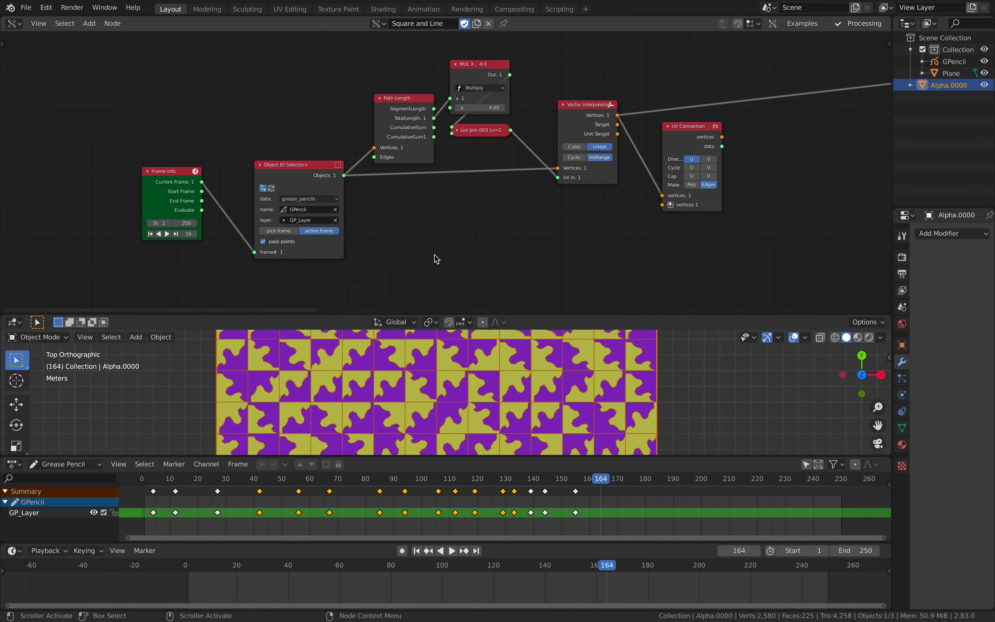
pyautogui.moveTo(483, 242); pyautogui.dragTo(488, 262, button='middle')
pyautogui.moveTo(437, 225); pyautogui.dragTo(383, 234, button='middle')
pyautogui.scroll(3, 372, 176)
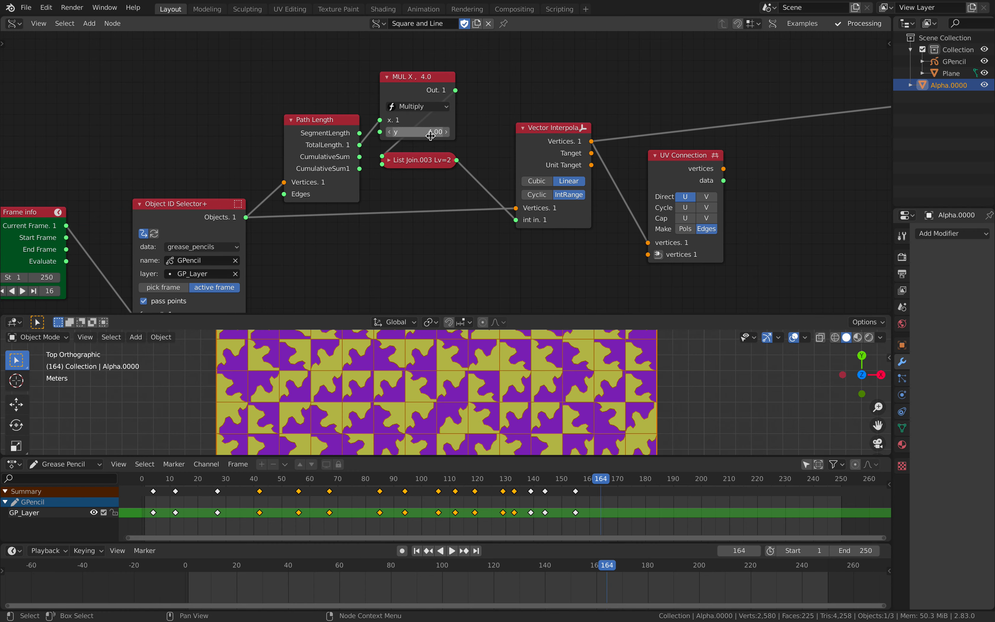
# - Vary the y factor of the Multiply node that scales the stroke's total length for Vector Interpolation
pyautogui.scroll(4, 450, 377)
pyautogui.moveTo(428, 132); pyautogui.dragTo(580, 131)
pyautogui.moveTo(799, 131); pyautogui.dragTo(454, 132)
# - Move the Objects In and Matrix Apply nodes closer together at the start of the plane's branch
pyautogui.scroll(-3, 592, 127)
pyautogui.keyDown('shift'); pyautogui.moveTo(681, 112); pyautogui.dragTo(322, 210, button='middle'); pyautogui.keyUp('shift')
pyautogui.scroll(2, 413, 183)
pyautogui.moveTo(413, 184); pyautogui.dragTo(245, 205, button='middle')
pyautogui.scroll(2, 427, 188)
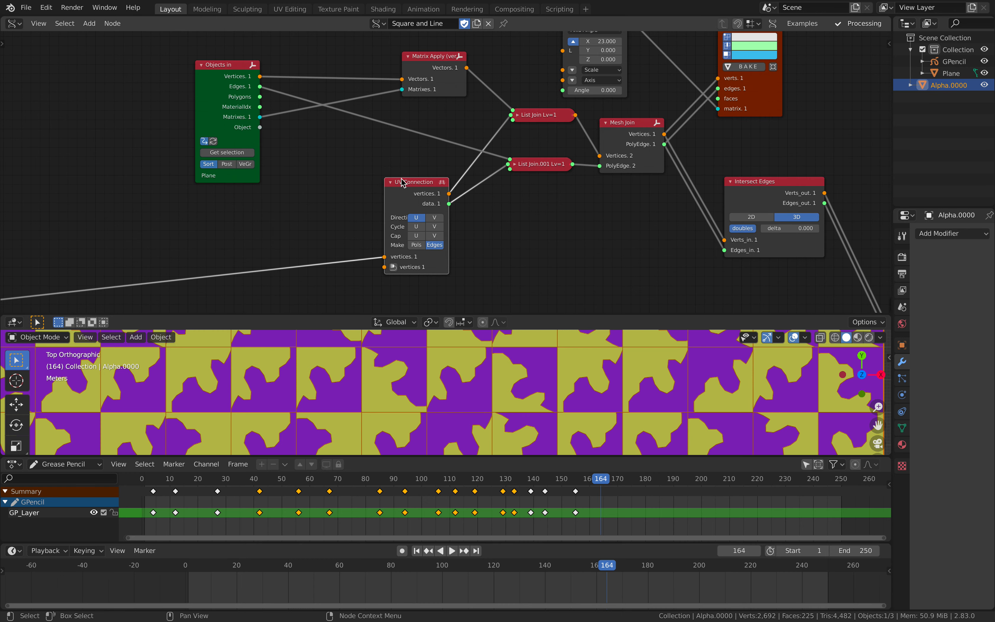
pyautogui.moveTo(222, 84); pyautogui.dragTo(287, 87)
pyautogui.moveTo(460, 85); pyautogui.dragTo(426, 84)
pyautogui.moveTo(476, 101); pyautogui.dragTo(389, 131, button='middle')
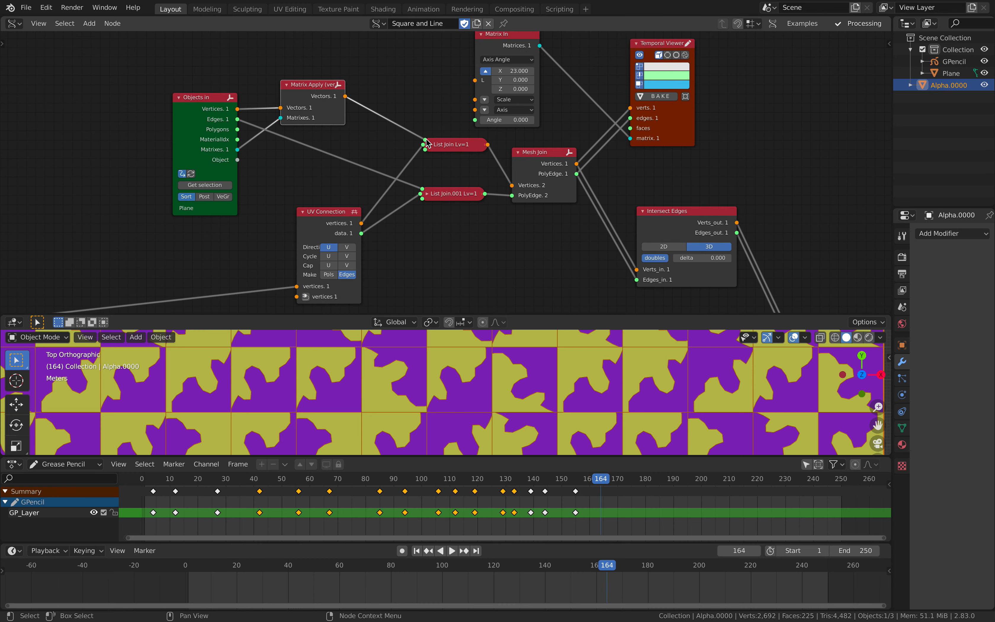
# - Shift both List Join nodes, Mesh Join and UV Connection into a tighter cluster beside the Matrix Apply node
pyautogui.moveTo(455, 145); pyautogui.dragTo(431, 160)
pyautogui.moveTo(541, 155); pyautogui.dragTo(530, 168)
pyautogui.moveTo(460, 197); pyautogui.dragTo(437, 209)
pyautogui.moveTo(513, 215); pyautogui.dragTo(503, 204)
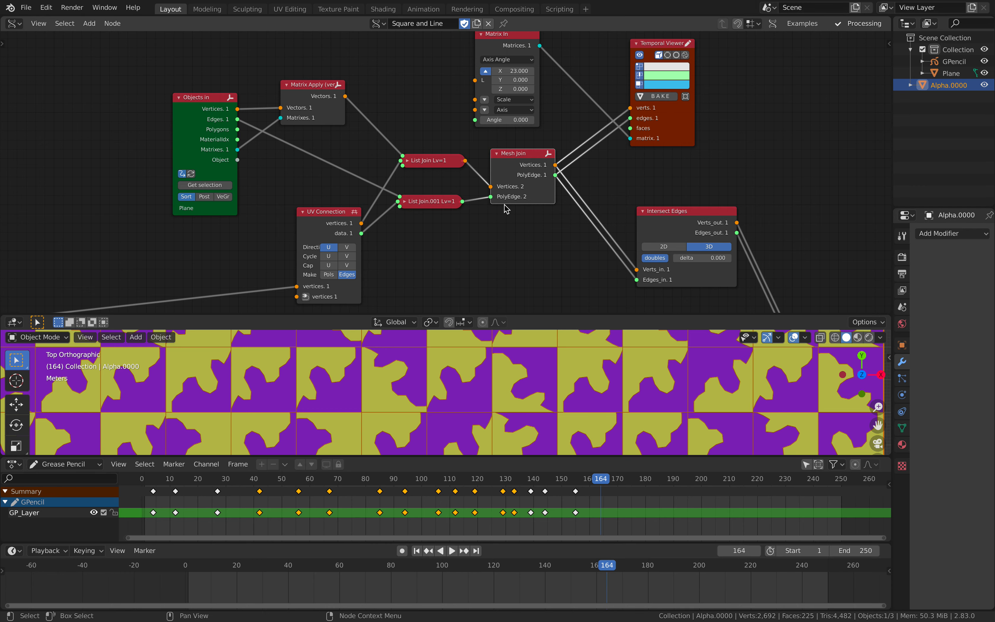
pyautogui.moveTo(335, 219); pyautogui.dragTo(326, 212)
# - Nudge the Intersect Edges node and move the Planar edgenet node up beside its outputs
pyautogui.moveTo(497, 174); pyautogui.dragTo(247, 220, button='middle')
pyautogui.moveTo(257, 95); pyautogui.dragTo(265, 94)
pyautogui.scroll(-2, 413, 159)
pyautogui.moveTo(425, 164); pyautogui.dragTo(361, 66, button='middle')
pyautogui.moveTo(365, 145)
pyautogui.mouseDown()
pyautogui.moveTo(368, 158)
pyautogui.moveTo(358, 147)
pyautogui.mouseUp()
pyautogui.moveTo(476, 254); pyautogui.dragTo(435, 172)
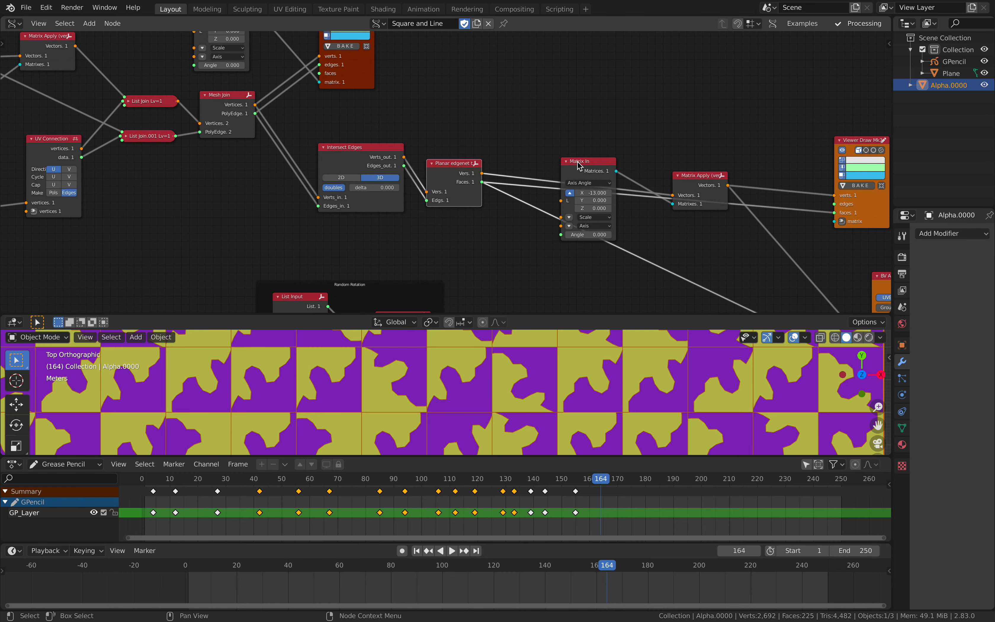
# - Move the second Matrix In and Matrix Apply nodes above the Planar edgenet links to clear the wires
pyautogui.moveTo(579, 164); pyautogui.dragTo(570, 74)
pyautogui.moveTo(693, 183); pyautogui.dragTo(711, 110)
pyautogui.moveTo(596, 137); pyautogui.dragTo(541, 137, button='middle')
pyautogui.moveTo(305, 159); pyautogui.dragTo(301, 178)
# - Reposition the Viewer Draw node nearer to Matrix Apply, above the BV Alpha node
pyautogui.moveTo(615, 228); pyautogui.dragTo(406, 163, button='middle')
pyautogui.moveTo(490, 191); pyautogui.dragTo(435, 154, button='middle')
pyautogui.moveTo(578, 171); pyautogui.dragTo(534, 175)
pyautogui.moveTo(542, 112); pyautogui.dragTo(553, 138)
pyautogui.scroll(-4, 464, 140)
pyautogui.moveTo(304, 129); pyautogui.dragTo(359, 144, button='middle')
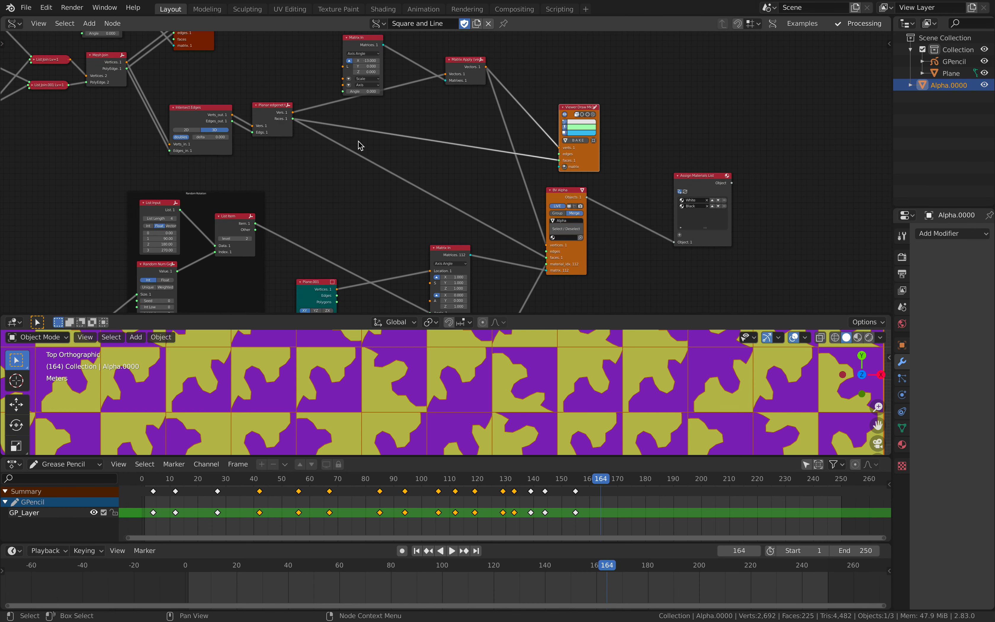
pyautogui.scroll(1, 576, 138)
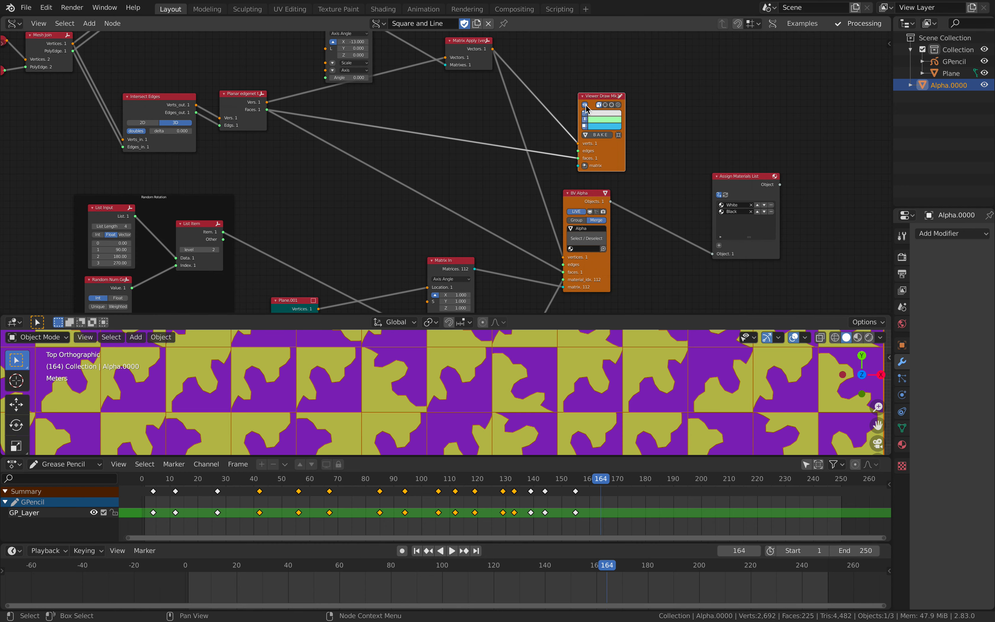
pyautogui.moveTo(608, 169); pyautogui.dragTo(583, 125)
pyautogui.moveTo(594, 182); pyautogui.dragTo(588, 89, button='middle')
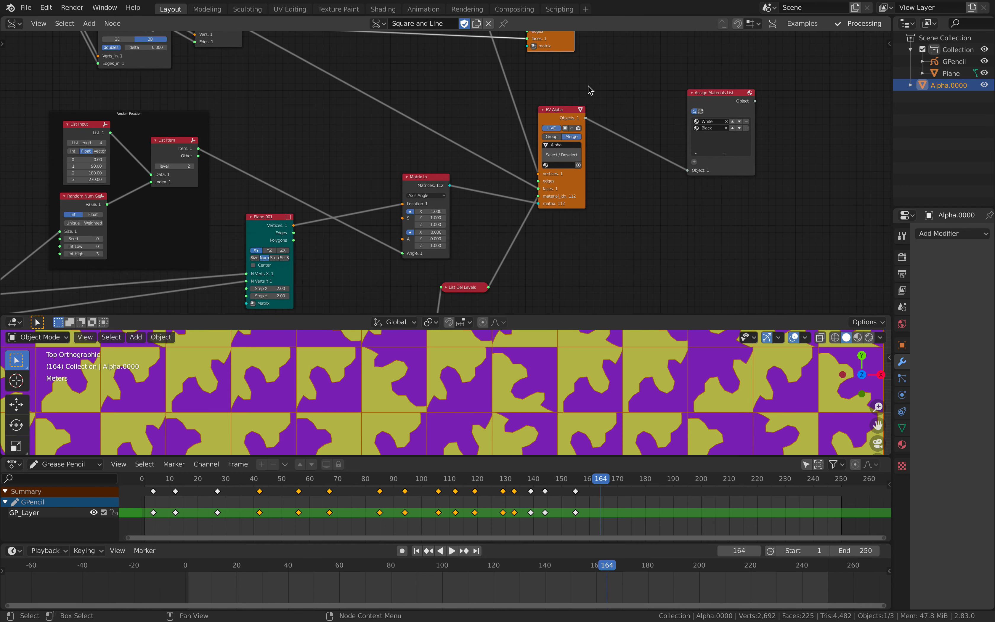
# - Place the Assign Materials List node beside BV Alpha and review its White and Black material slots
pyautogui.scroll(1, 588, 89)
pyautogui.moveTo(578, 102); pyautogui.dragTo(585, 100)
pyautogui.scroll(-3, 624, 99)
pyautogui.moveTo(699, 96); pyautogui.dragTo(634, 79)
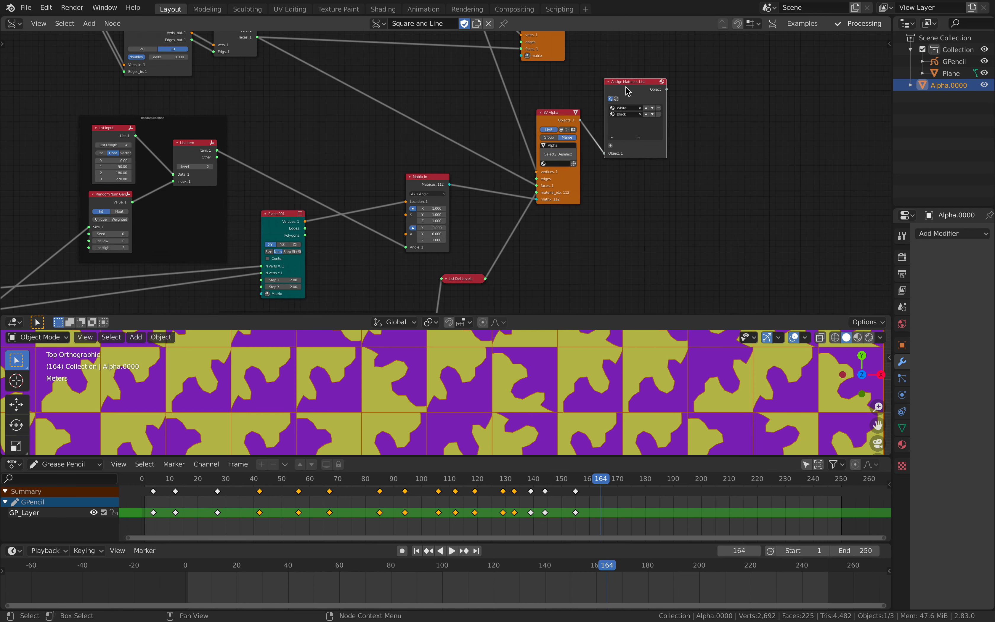
pyautogui.scroll(3, 605, 99)
pyautogui.moveTo(579, 106); pyautogui.dragTo(419, 143, button='middle')
pyautogui.scroll(1, 421, 146)
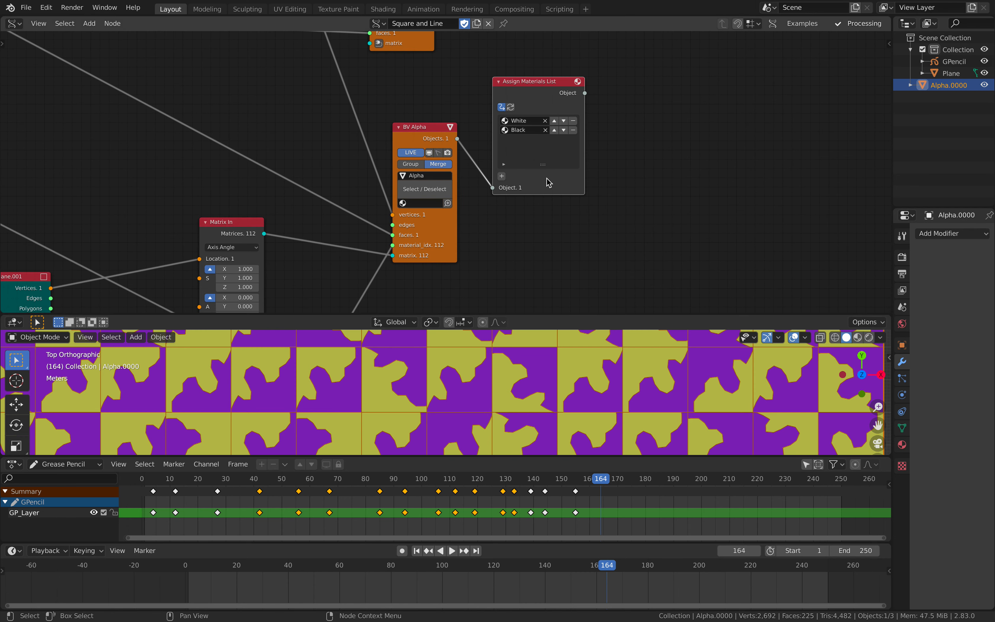
pyautogui.scroll(1, 562, 143)
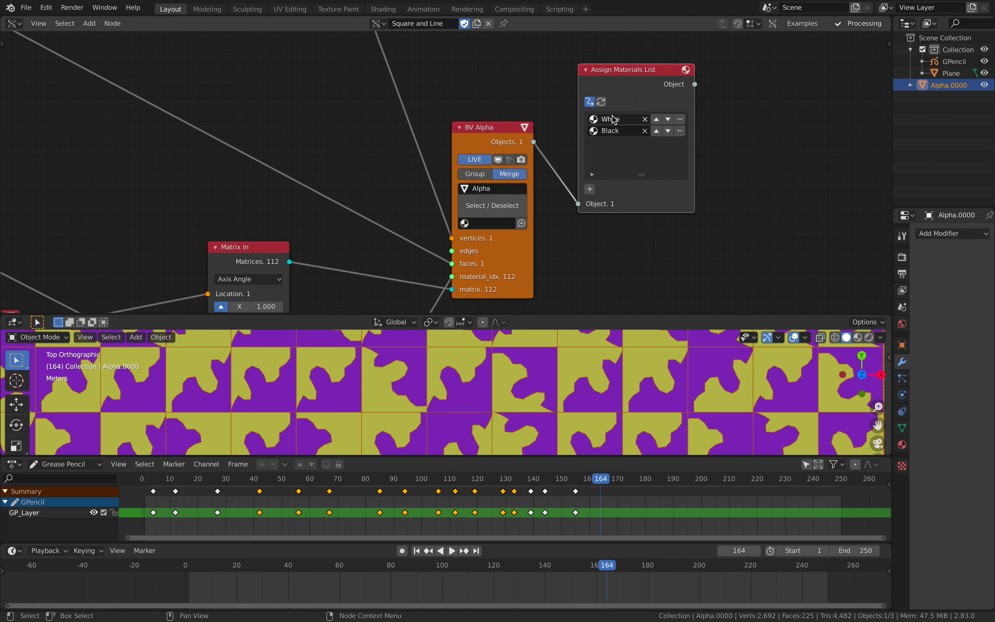
# - Examine the Random Rotation, grid and Random Material Assign nodes, along with the overall layout of the node tree
pyautogui.scroll(-4, 521, 247)
pyautogui.moveTo(507, 247); pyautogui.dragTo(627, 162, button='middle')
pyautogui.scroll(-3, 391, 217)
pyautogui.moveTo(375, 222); pyautogui.dragTo(569, 156, button='middle')
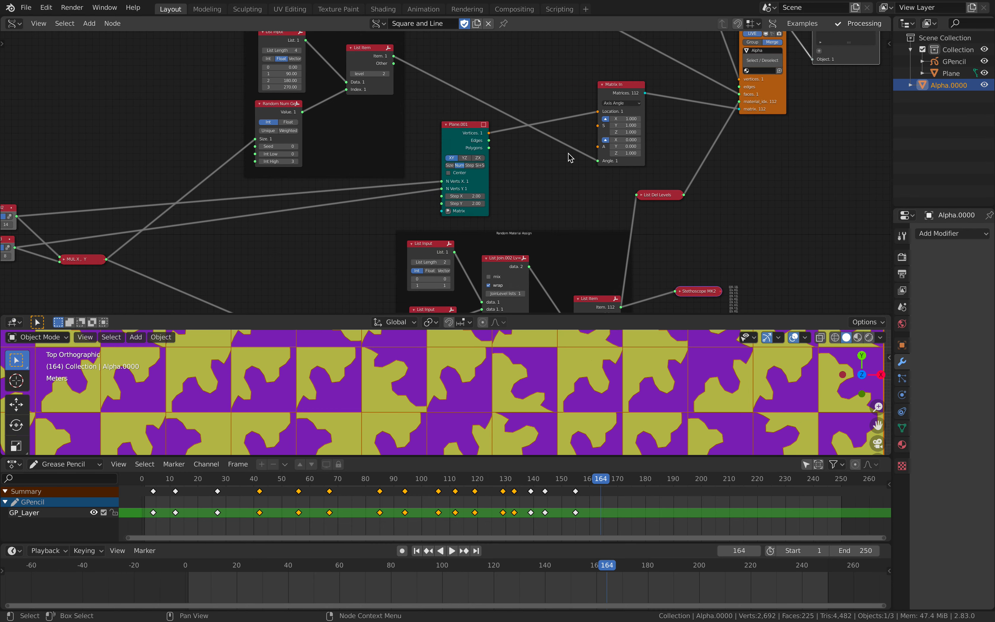
pyautogui.scroll(-2, 524, 165)
pyautogui.press('s')
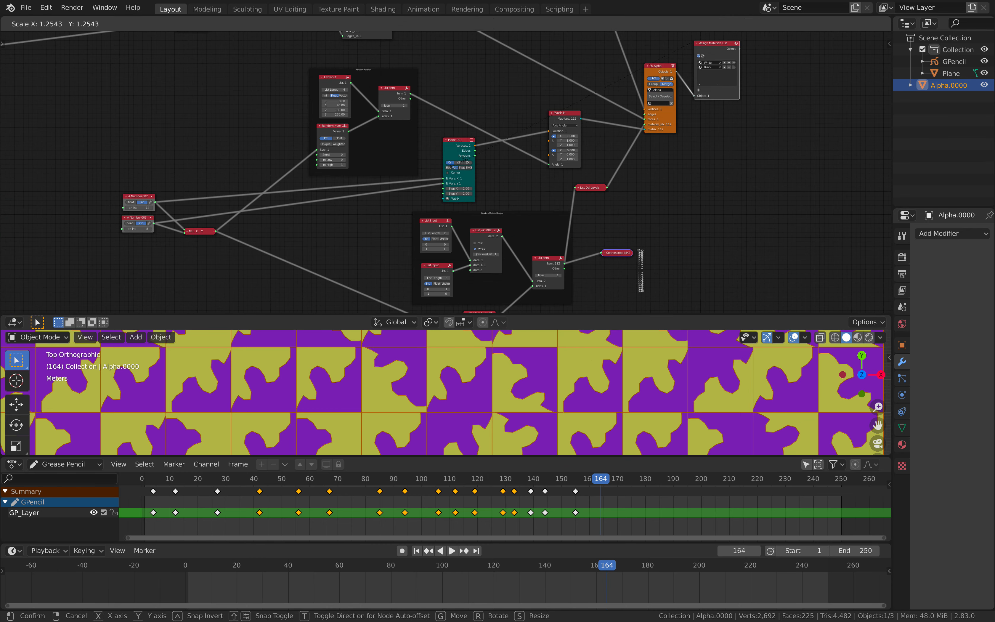
pyautogui.press('Escape')
pyautogui.scroll(-9, 456, 162)
pyautogui.moveTo(433, 147); pyautogui.dragTo(614, 169, button='middle')
pyautogui.scroll(-4, 570, 172)
pyautogui.moveTo(567, 172); pyautogui.dragTo(399, 182, button='middle')
pyautogui.scroll(3, 459, 184)
pyautogui.moveTo(460, 185); pyautogui.dragTo(528, 194, button='middle')
pyautogui.scroll(2, 528, 194)
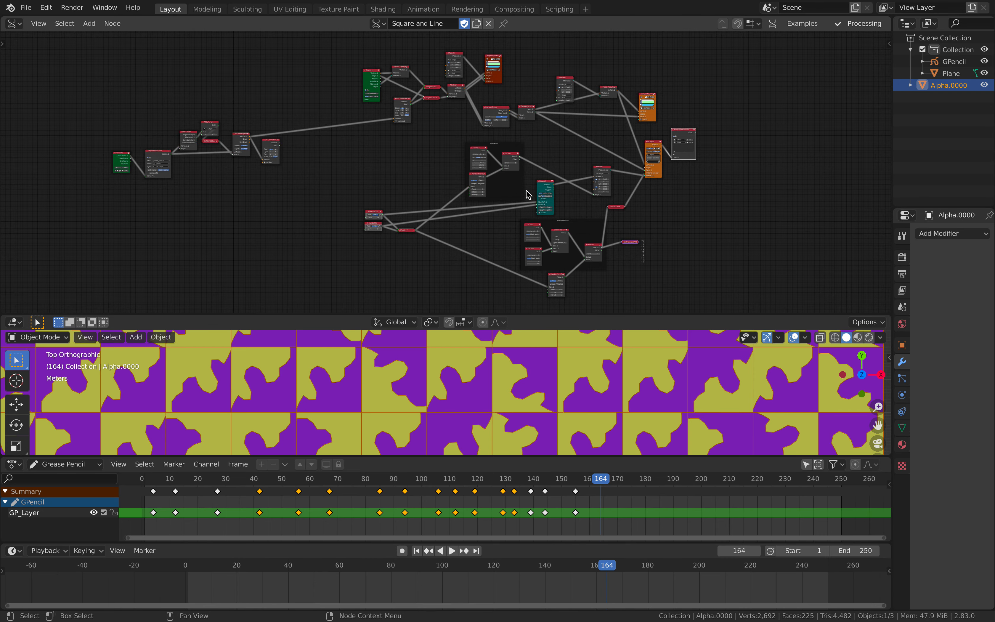